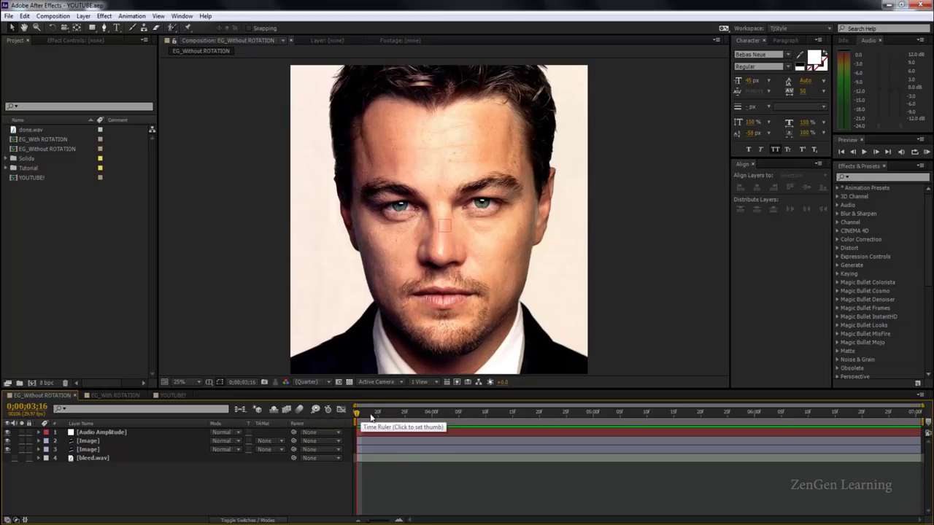
# - Scrub and play through the EG_Without ROTATION composition to examine the finished talking-mouth animation
pyautogui.moveTo(358, 414); pyautogui.dragTo(918, 418)
pyautogui.press('space')
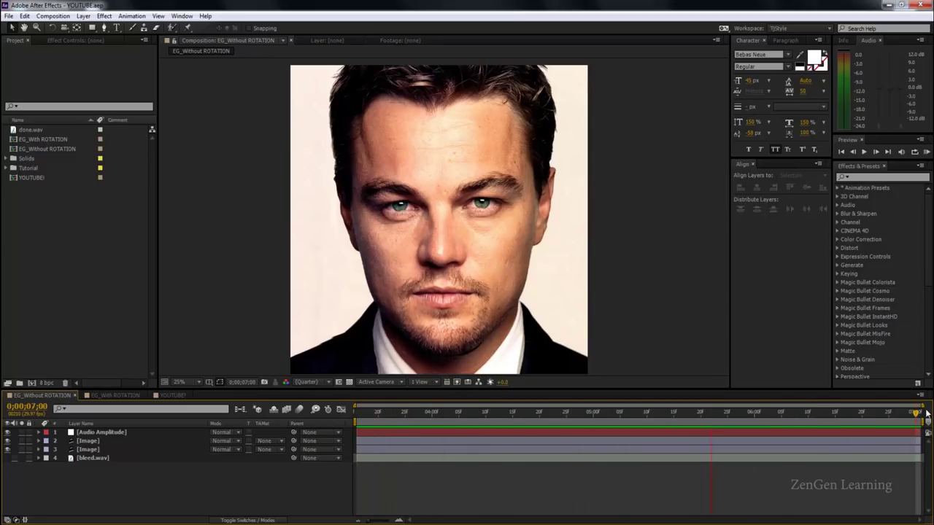
pyautogui.press('space')
pyautogui.moveTo(553, 431); pyautogui.dragTo(418, 380)
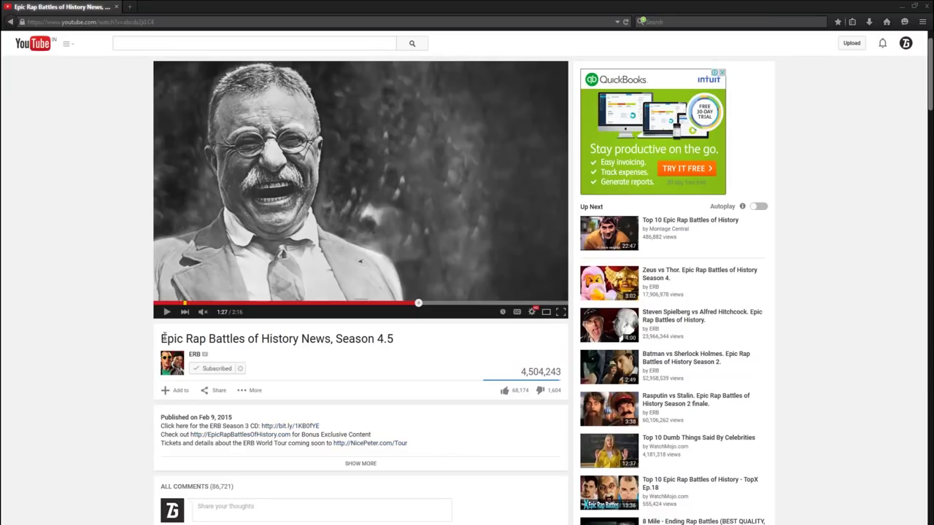
# - Switch to the YouTube page in the browser and highlight the video title "Epic Rap Battles of History News, Season 4.5"
pyautogui.moveTo(162, 337); pyautogui.dragTo(453, 347)
pyautogui.moveTo(192, 357)
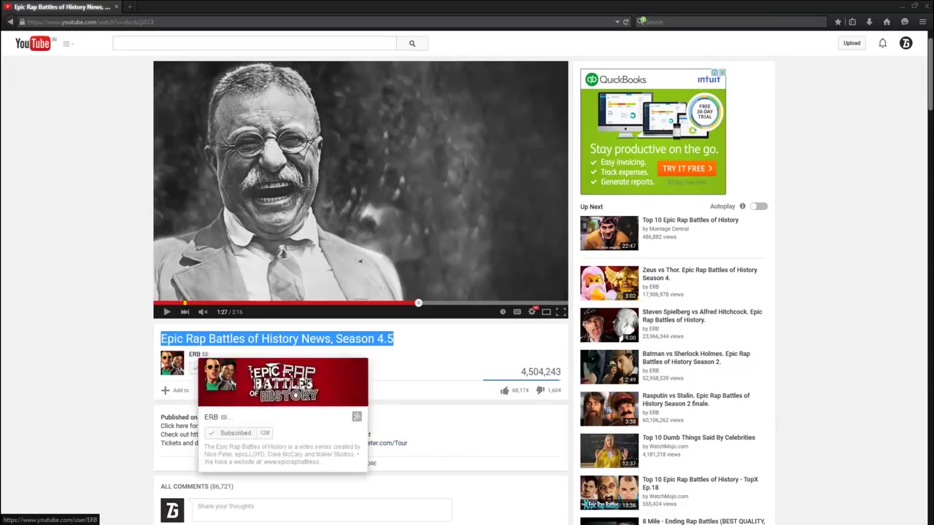
pyautogui.moveTo(187, 340); pyautogui.dragTo(338, 340)
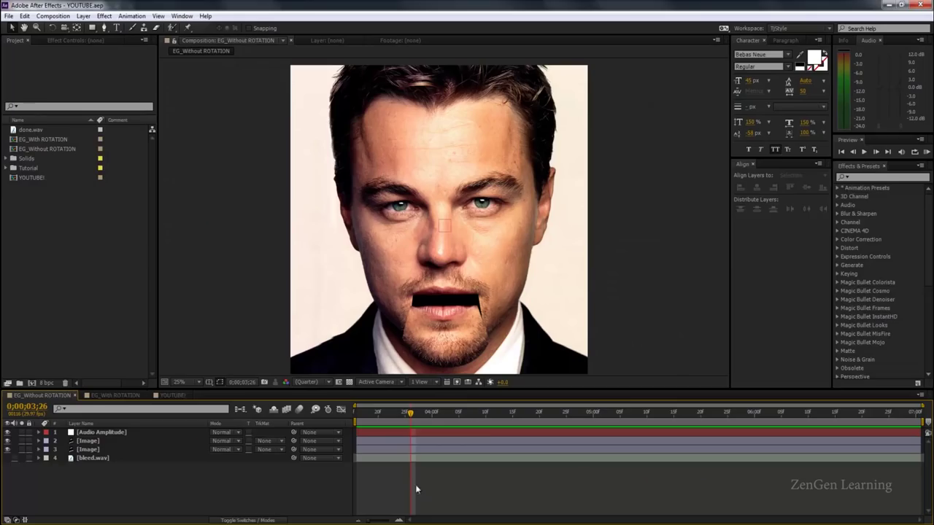
# - Return to After Effects and replay the EG_Without ROTATION composition from its start to examine the jaw movement
pyautogui.moveTo(577, 416); pyautogui.dragTo(1, 460)
pyautogui.moveTo(359, 413); pyautogui.dragTo(322, 418)
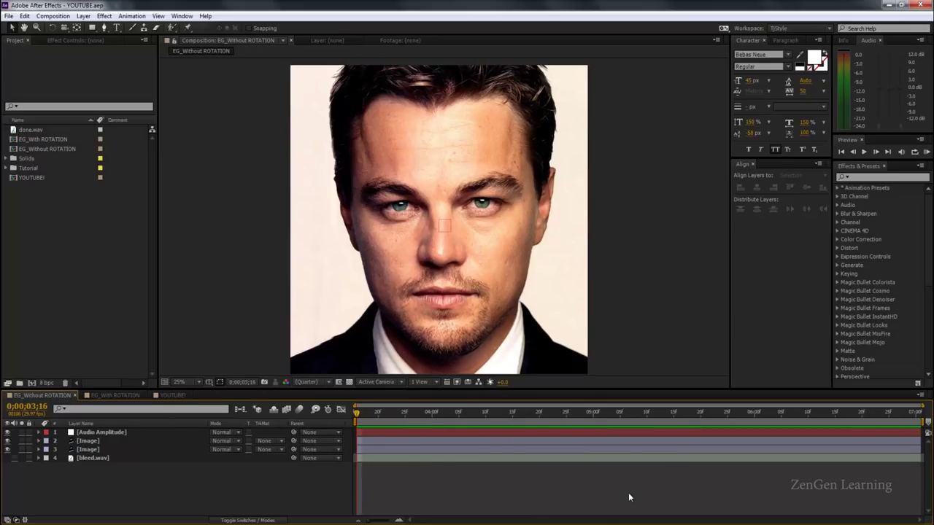
pyautogui.press('space')
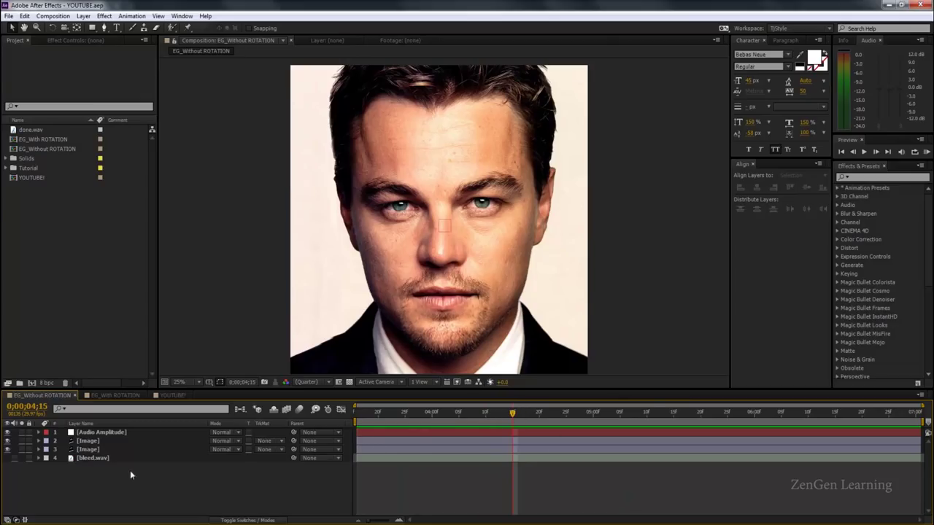
pyautogui.moveTo(569, 414); pyautogui.dragTo(739, 448)
# - Open the EG_With ROTATION composition and play through it to compare the version with rotation
pyautogui.click(117, 395)
pyautogui.press('space')
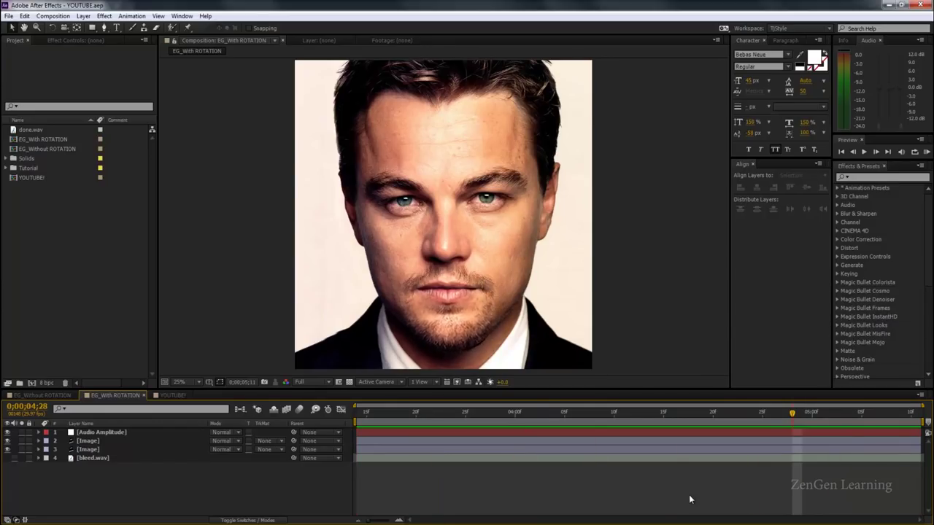
pyautogui.moveTo(704, 415); pyautogui.dragTo(465, 415)
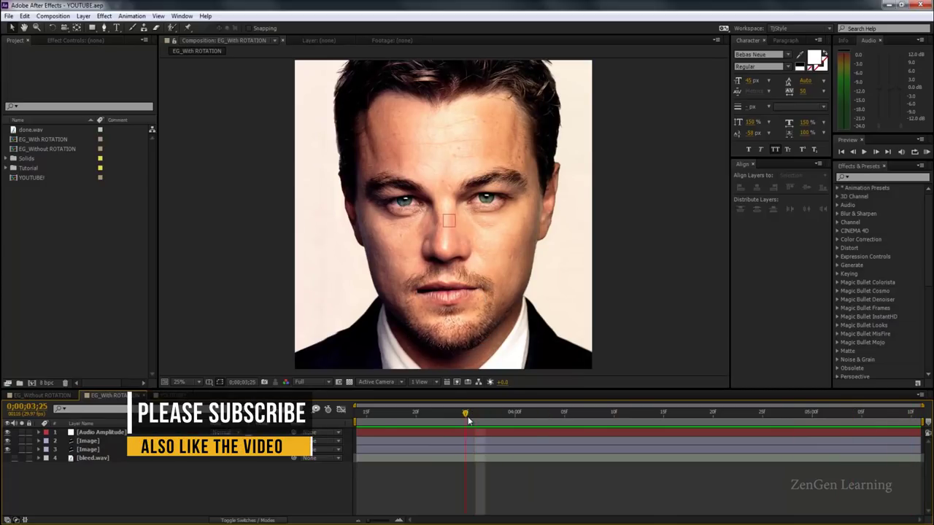
# - In the YOUTUBE! composition, duplicate the FACE layer and rename the copy Mouth
pyautogui.click(174, 394)
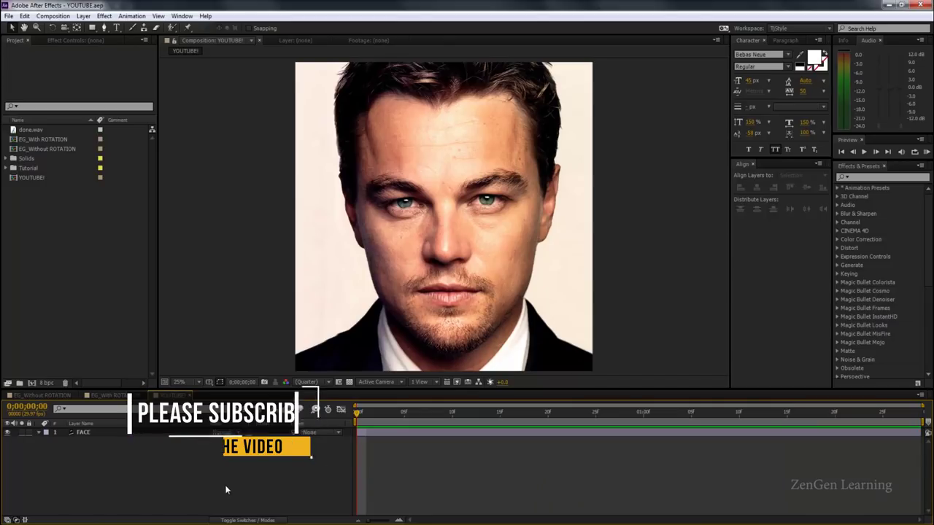
pyautogui.hotkey('ctrl', 'a')
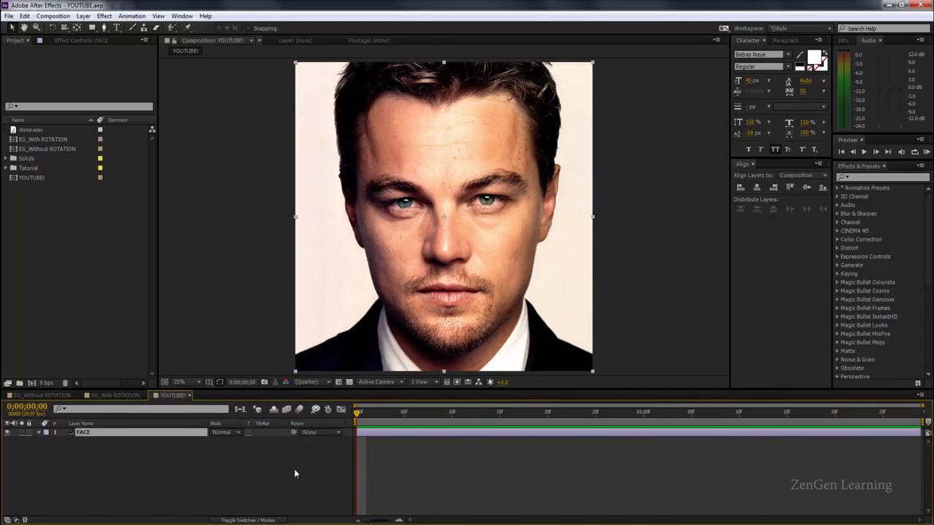
pyautogui.hotkey('ctrl', 'd')
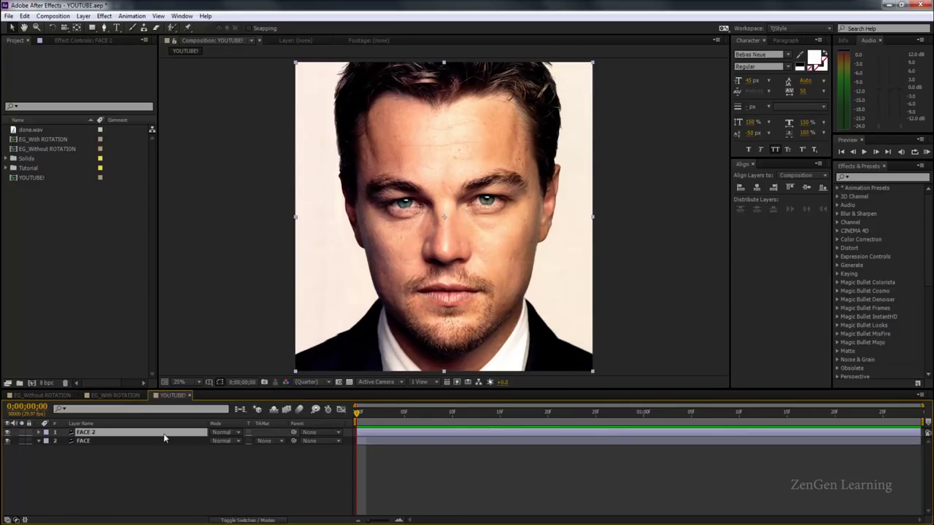
pyautogui.press('Return')
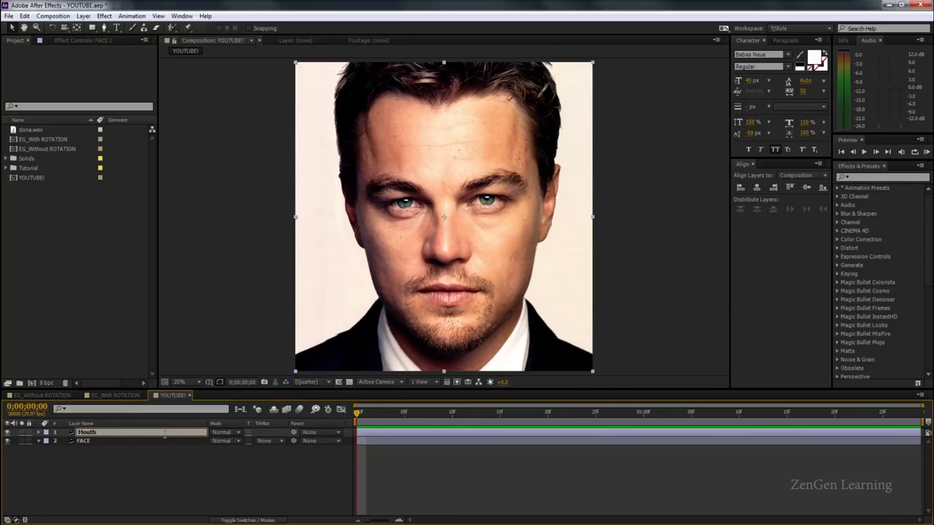
pyautogui.press('Return')
# - Start a Pen mask on the Mouth layer from the mouth corner at the image's left, down the jaw and curving under the chin
pyautogui.click(92, 442)
pyautogui.click(96, 433)
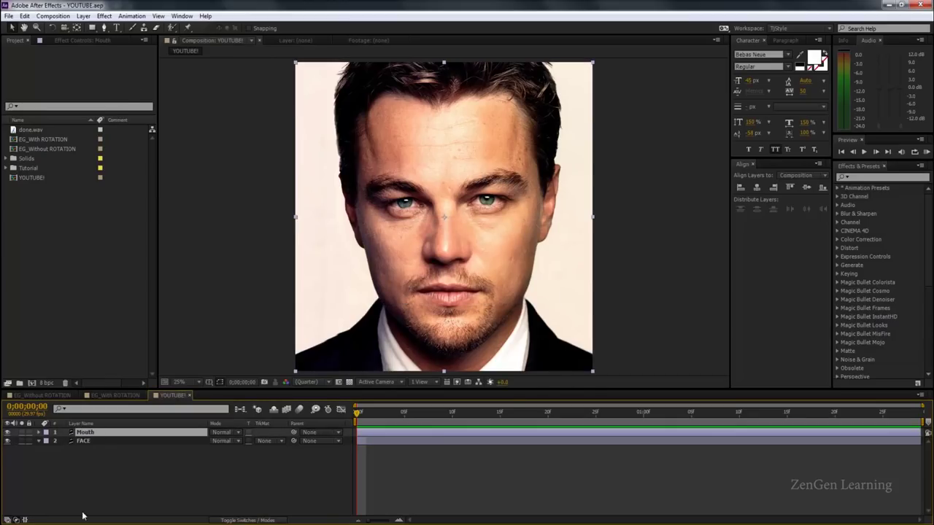
pyautogui.press('g')
pyautogui.press('`')
pyautogui.scroll(5, 444, 250)
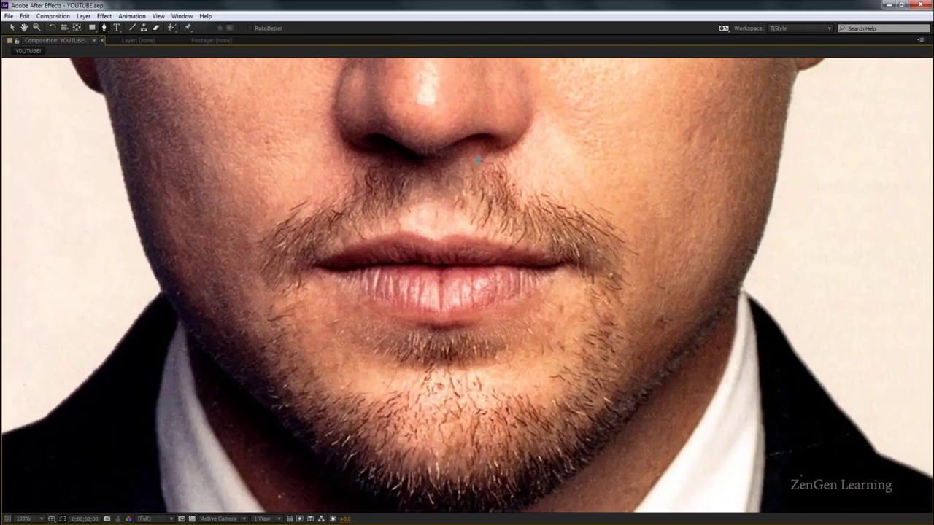
pyautogui.moveTo(317, 271); pyautogui.dragTo(301, 184)
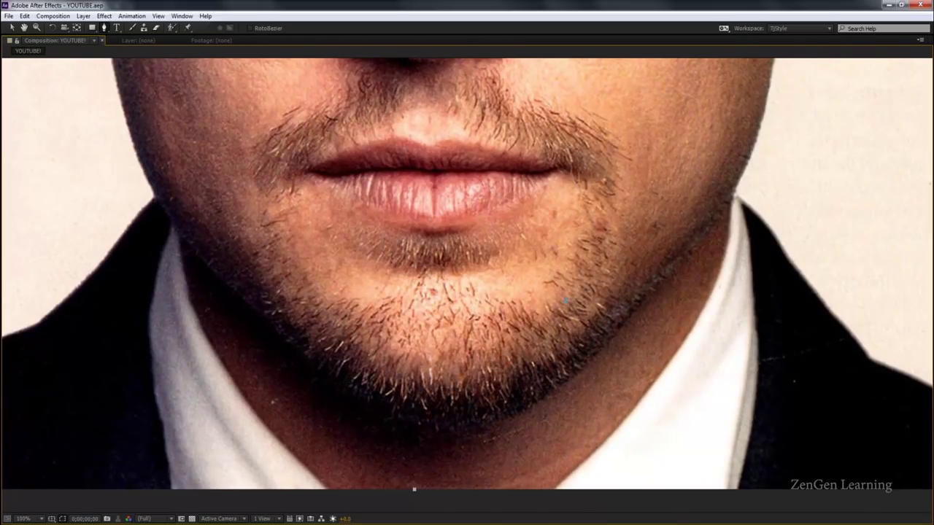
pyautogui.scroll(2, 482, 244)
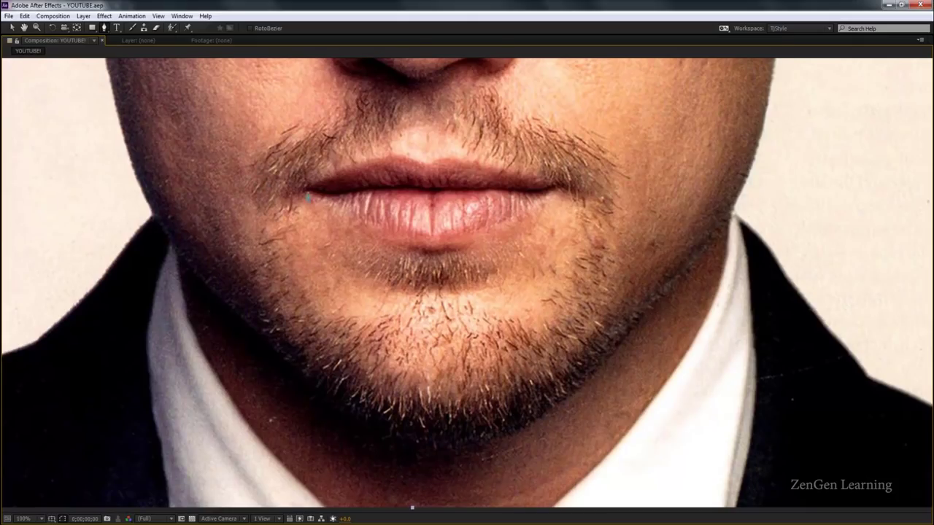
pyautogui.click(120, 126)
pyautogui.hotkey('ctrl', 'z')
pyautogui.click(347, 229)
pyautogui.click(305, 193)
pyautogui.click(265, 333)
pyautogui.moveTo(445, 449); pyautogui.dragTo(537, 442)
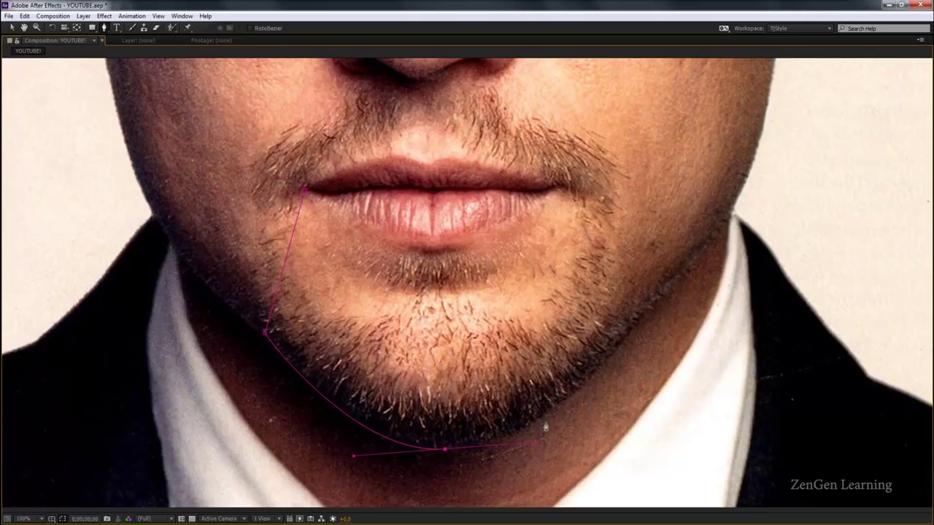
# - Continue the mask up the opposite jaw to the other mouth corner and close it along the lip line
pyautogui.click(602, 364)
pyautogui.click(556, 190)
pyautogui.click(304, 193)
pyautogui.press(',')
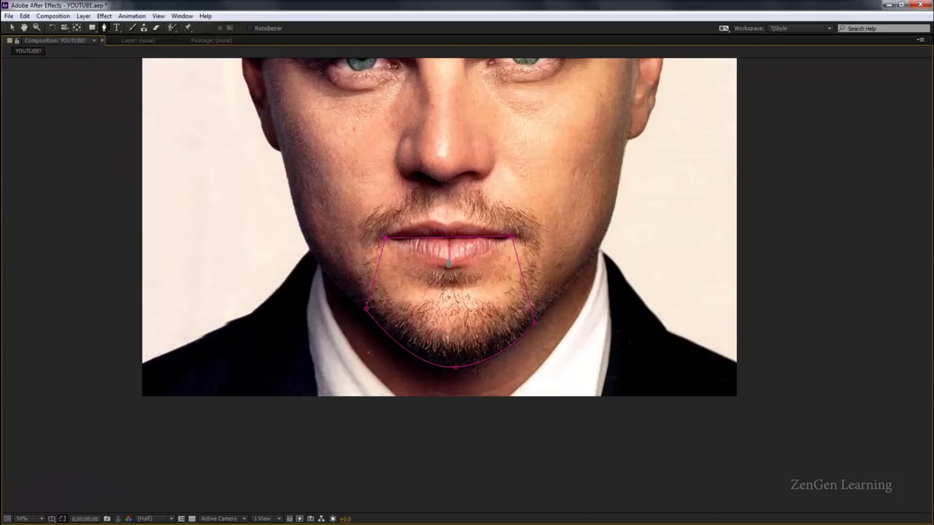
pyautogui.moveTo(484, 266); pyautogui.dragTo(423, 332)
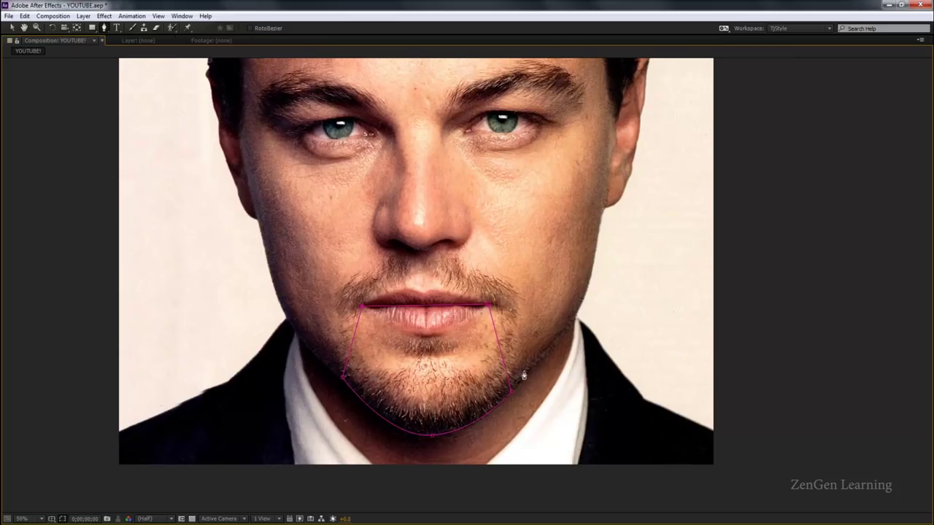
pyautogui.press('`')
pyautogui.press('v')
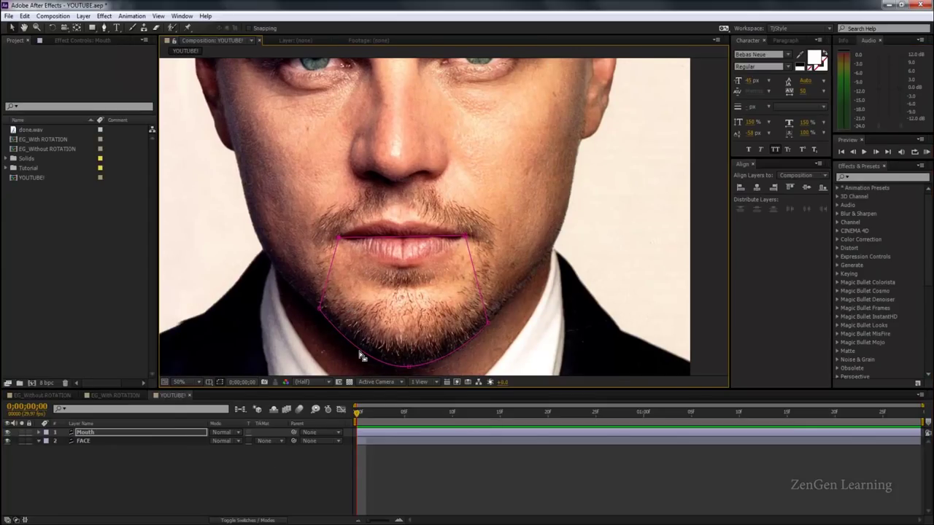
# - Solo the Mouth layer and the FACE layer in turn to examine what each contains
pyautogui.click(21, 433)
pyautogui.scroll(-2, 493, 210)
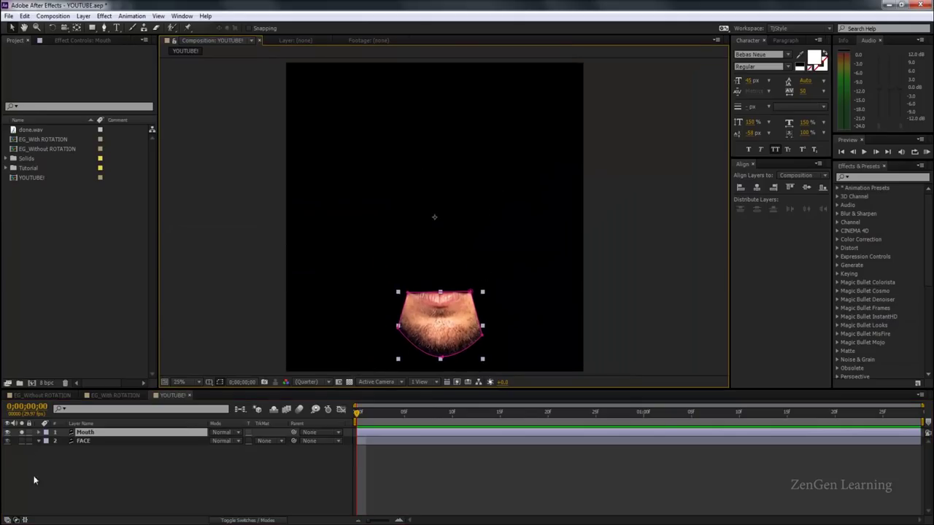
pyautogui.click(22, 433)
pyautogui.click(21, 440)
pyautogui.click(102, 443)
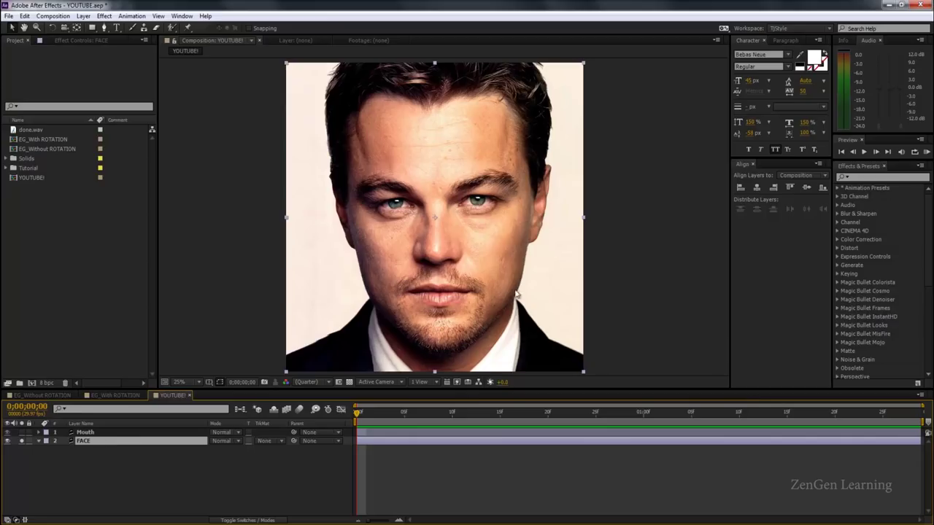
pyautogui.click(22, 441)
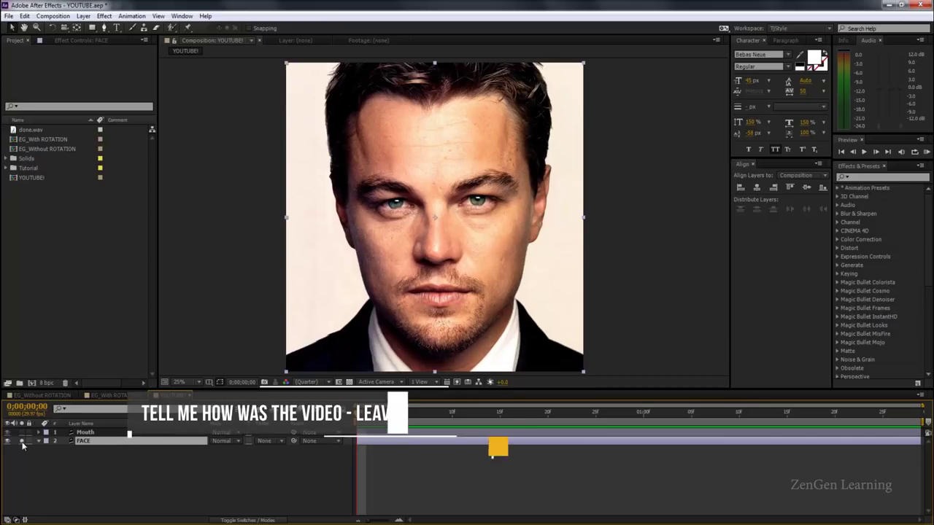
# - Try moving the masked Mouth layer straight down over the unmasked face
pyautogui.click(109, 433)
pyautogui.moveTo(443, 318); pyautogui.dragTo(443, 343)
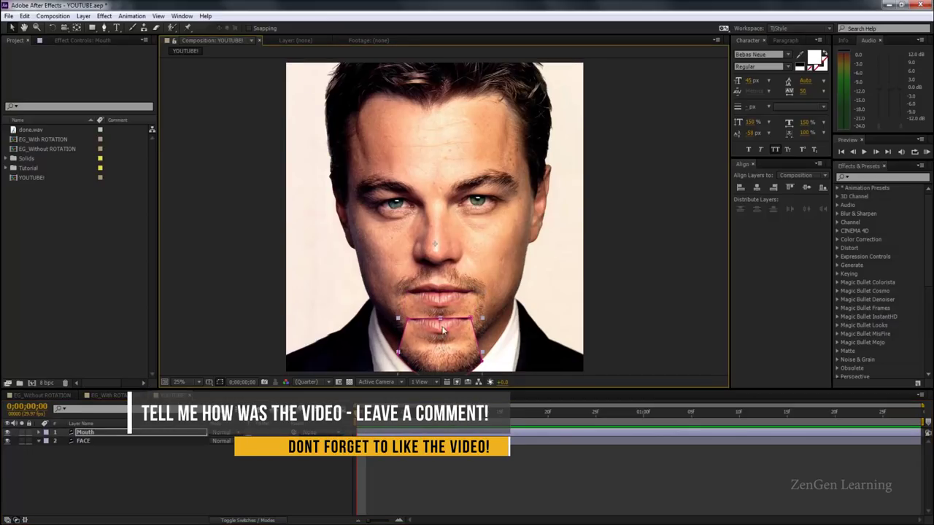
pyautogui.hotkey('ctrl', 'z')
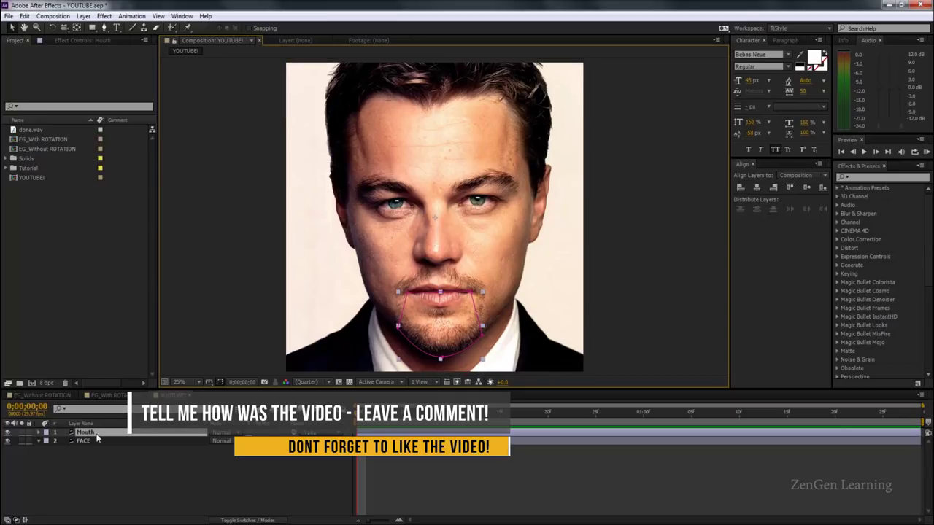
# - Copy the Mouth layer's mask to the FACE layer and invert the pasted mask
pyautogui.press('m')
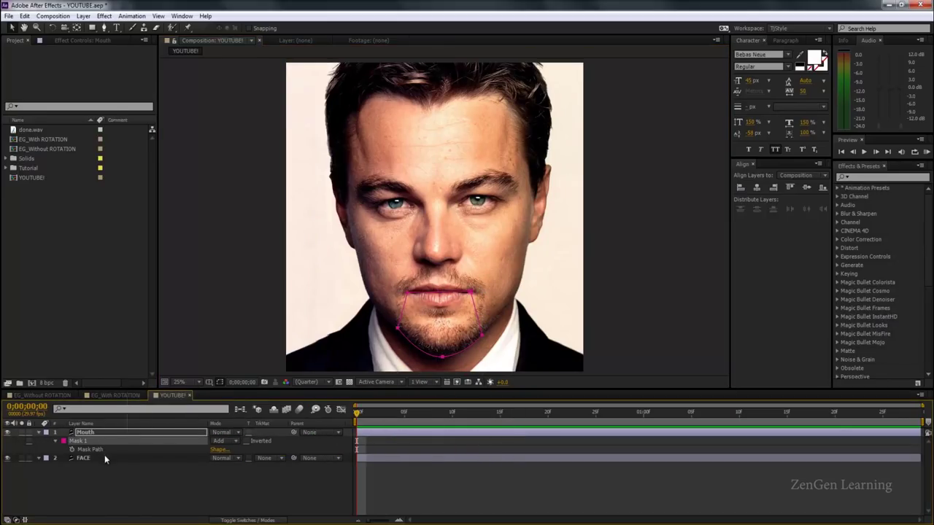
pyautogui.click(103, 459)
pyautogui.hotkey('ctrl', 'v')
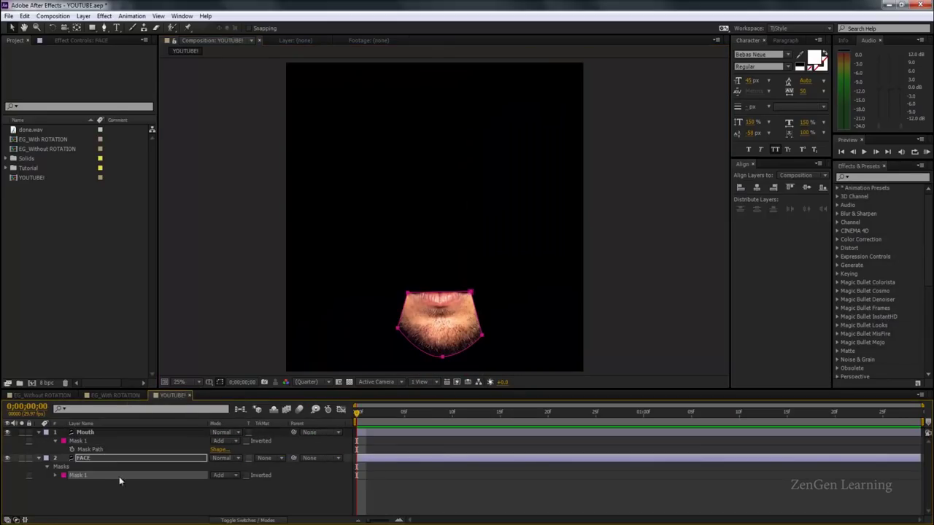
pyautogui.click(246, 475)
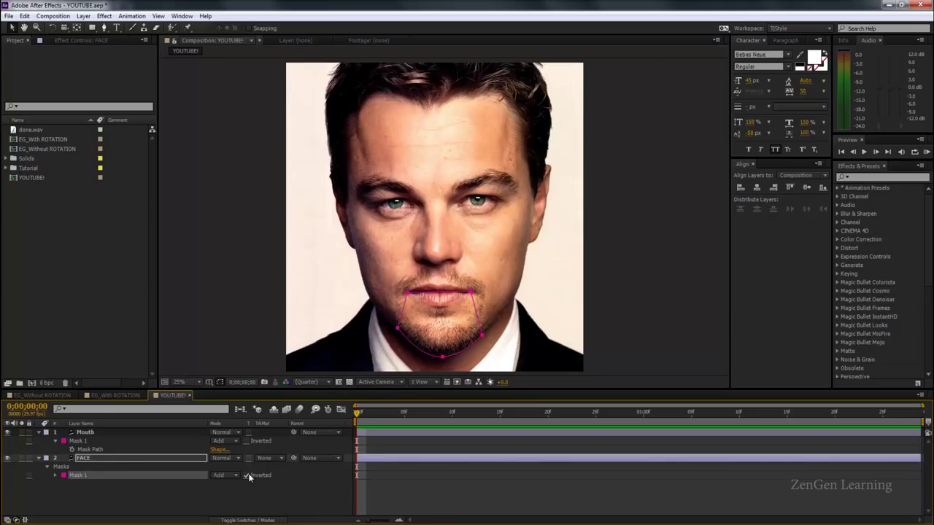
pyautogui.click(39, 432)
pyautogui.click(38, 441)
# - Move the Mouth layer slightly down to open a gap below the upper lip
pyautogui.click(82, 432)
pyautogui.moveTo(440, 321)
pyautogui.mouseDown()
pyautogui.moveTo(440, 361)
pyautogui.moveTo(445, 327)
pyautogui.mouseUp()
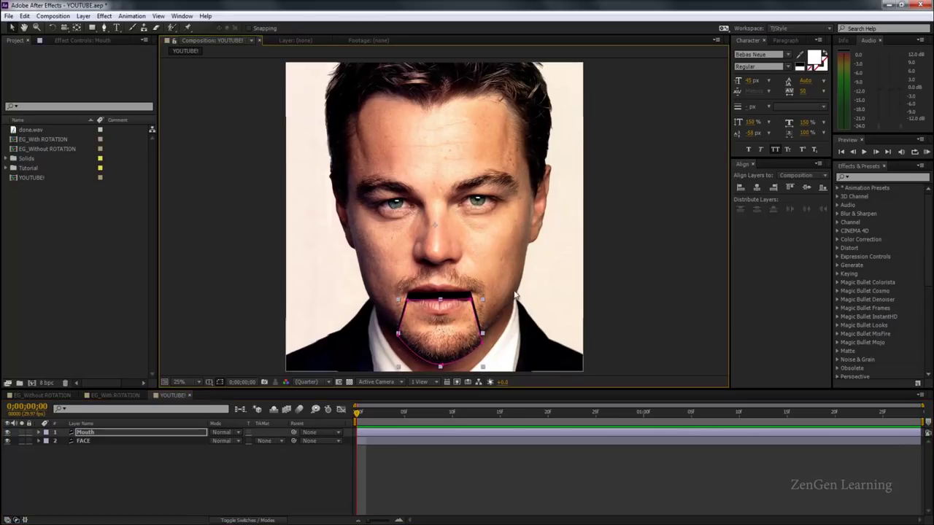
pyautogui.press('`')
pyautogui.press('.')
pyautogui.moveTo(603, 311); pyautogui.dragTo(593, 187)
pyautogui.press('`')
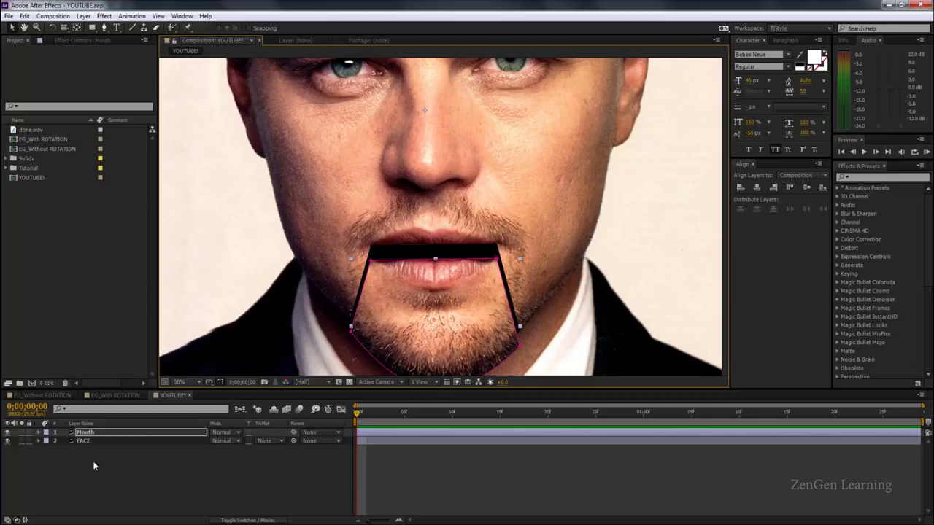
# - Move the two jaw-side vertices of the FACE layer's mask inward to close the side gaps beside the chin
pyautogui.click(80, 441)
pyautogui.moveTo(418, 308); pyautogui.dragTo(398, 286)
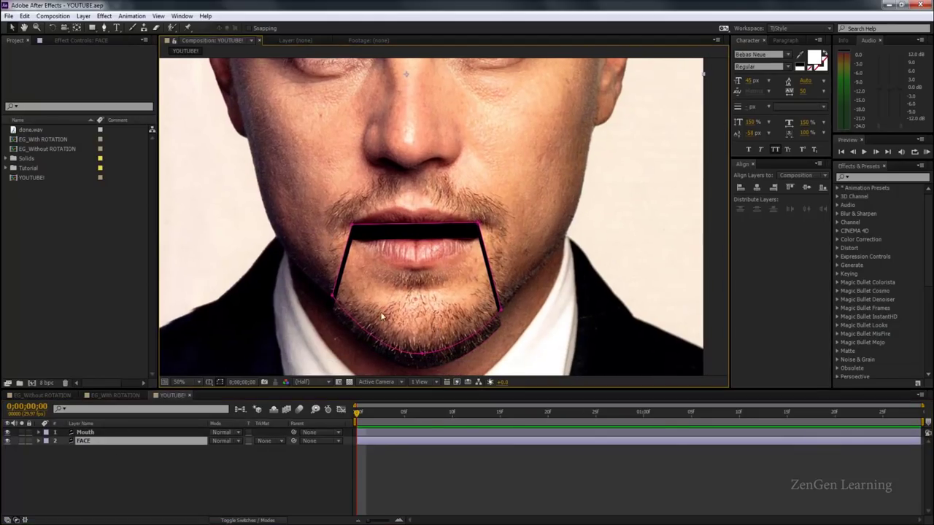
pyautogui.press('Return')
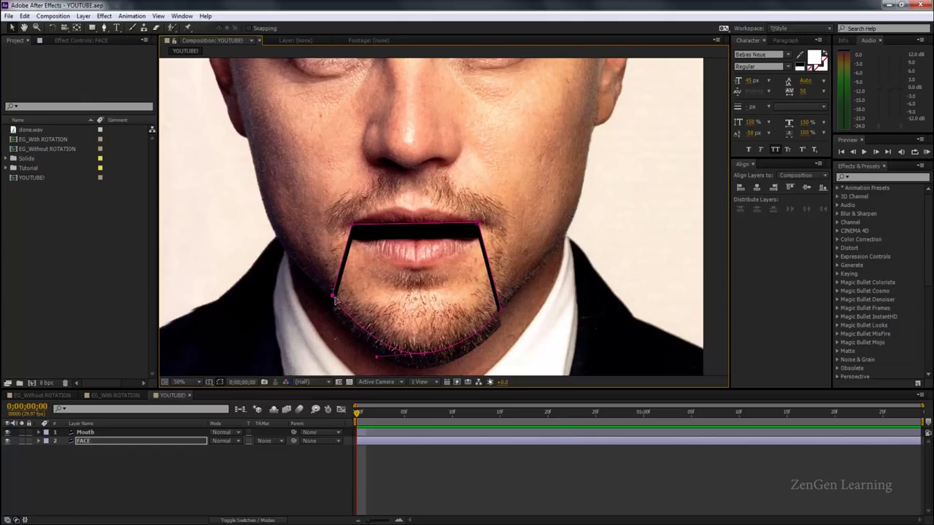
pyautogui.moveTo(332, 298); pyautogui.dragTo(340, 301)
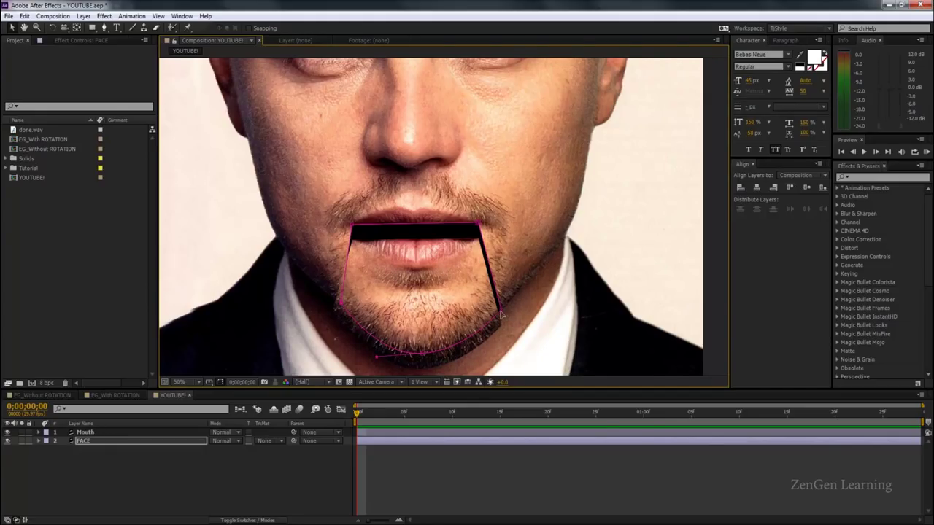
pyautogui.click(370, 465)
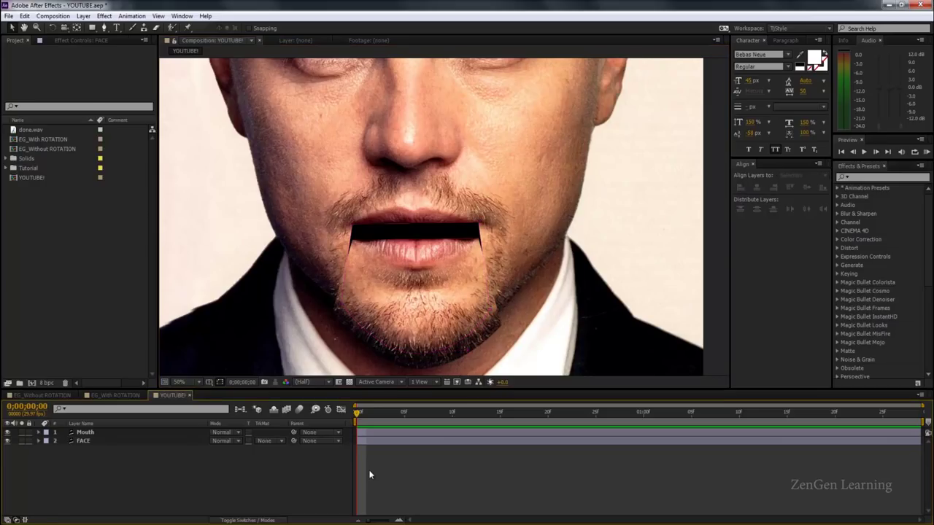
# - Try shifting the Mouth layer slightly against the adjusted FACE mask
pyautogui.moveTo(420, 346)
pyautogui.mouseDown()
pyautogui.moveTo(421, 356)
pyautogui.moveTo(421, 340)
pyautogui.moveTo(415, 347)
pyautogui.mouseUp()
pyautogui.hotkey('ctrl', 'z')
pyautogui.scroll(-2, 555, 300)
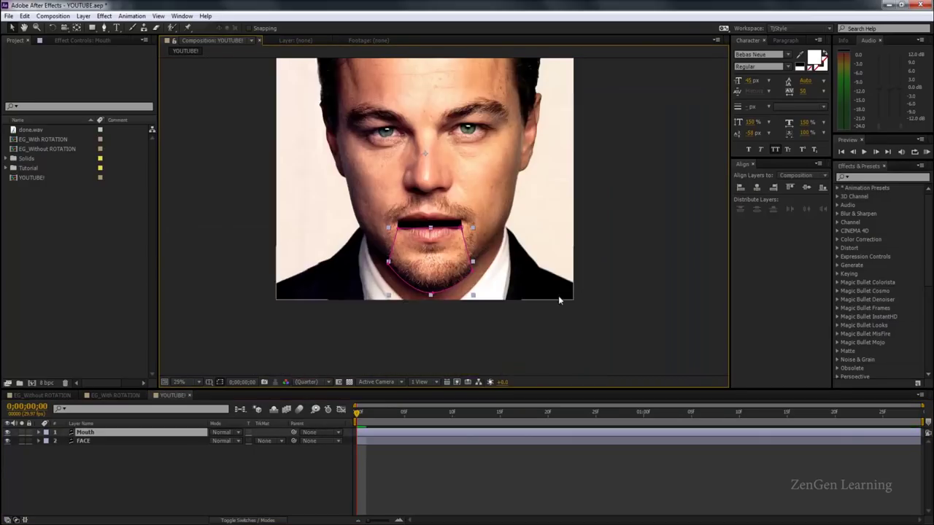
# - Deselect the Mouth layer, save the project and slightly enlarge the composition viewer above the timeline
pyautogui.click(629, 243)
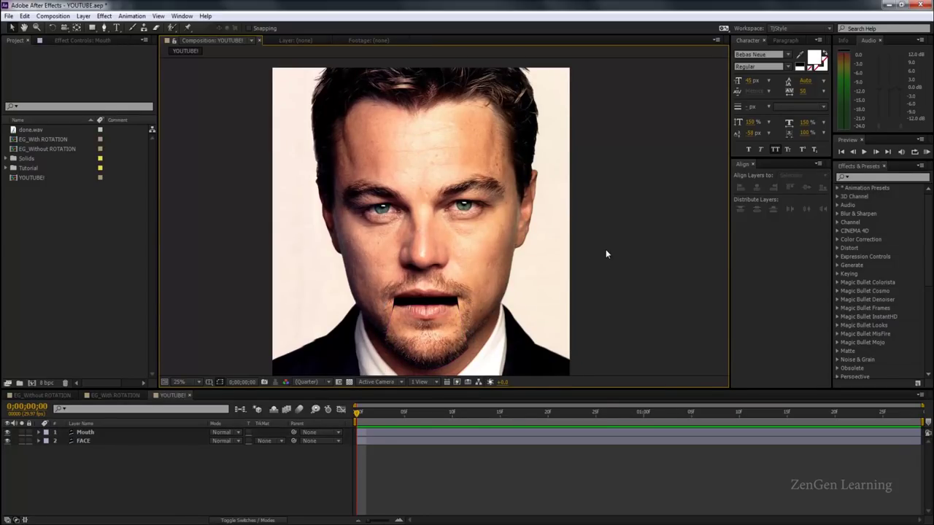
pyautogui.hotkey('ctrl', 's')
pyautogui.moveTo(547, 197); pyautogui.dragTo(550, 189)
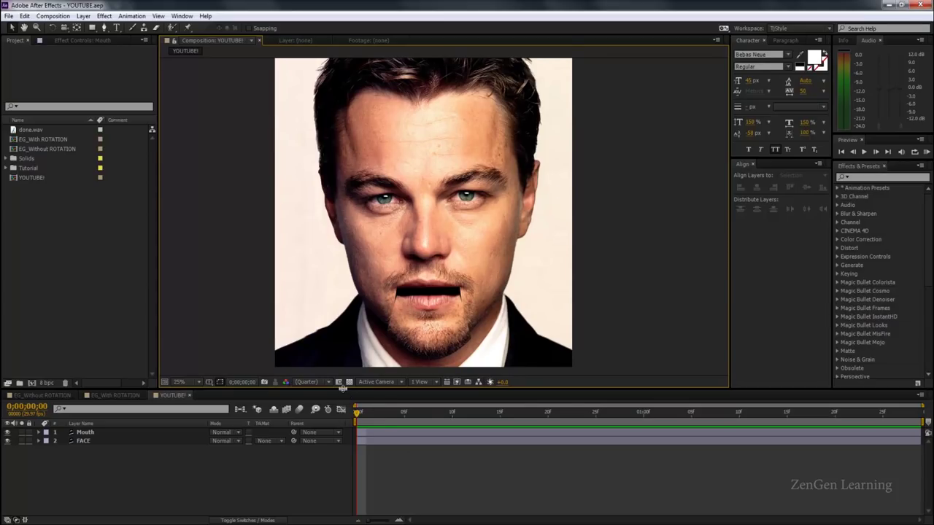
pyautogui.moveTo(342, 388); pyautogui.dragTo(342, 394)
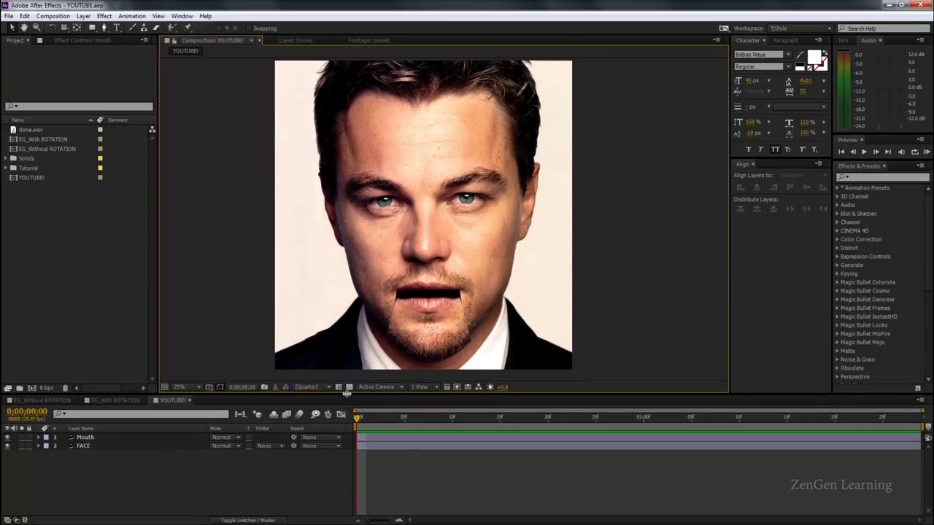
pyautogui.moveTo(348, 304); pyautogui.dragTo(349, 313)
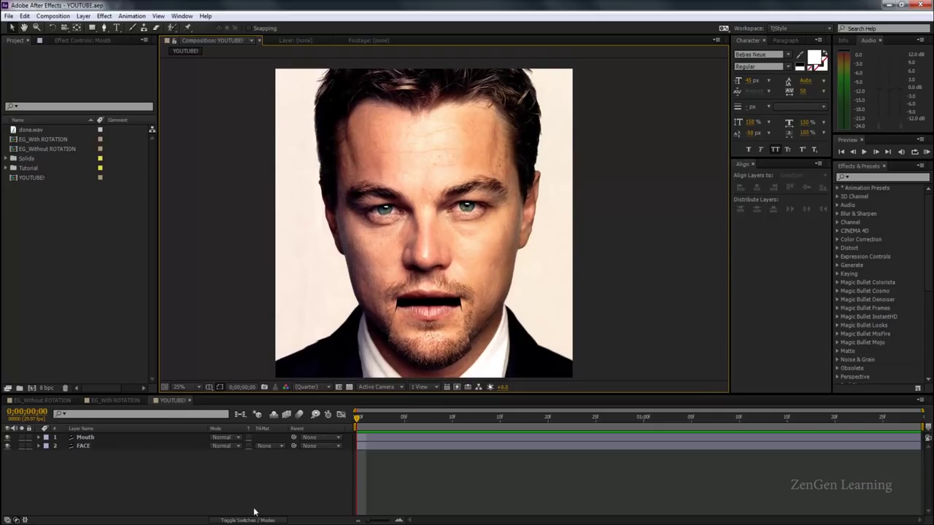
# - Add done.wav to the composition below the FACE layer and convert its audio to keyframes
pyautogui.click(96, 482)
pyautogui.moveTo(61, 275); pyautogui.dragTo(98, 454)
pyautogui.rightClick(104, 455)
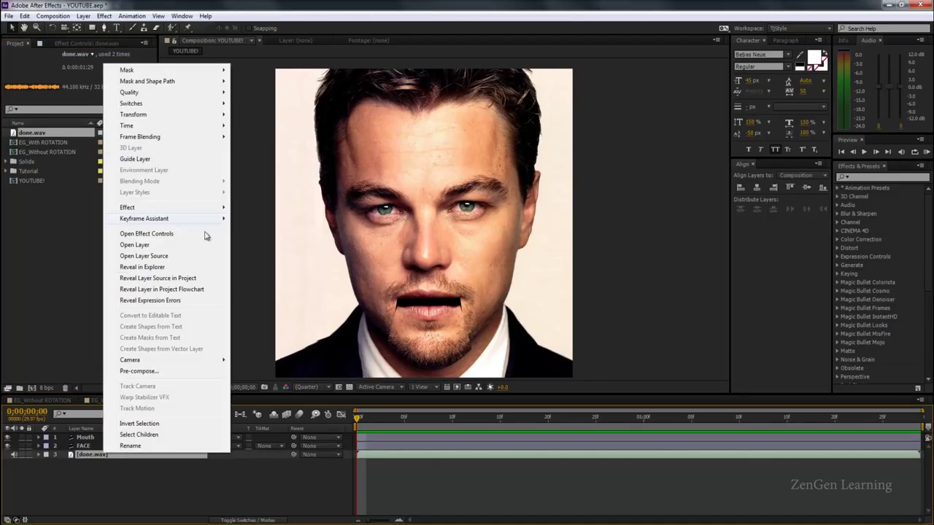
pyautogui.moveTo(197, 224)
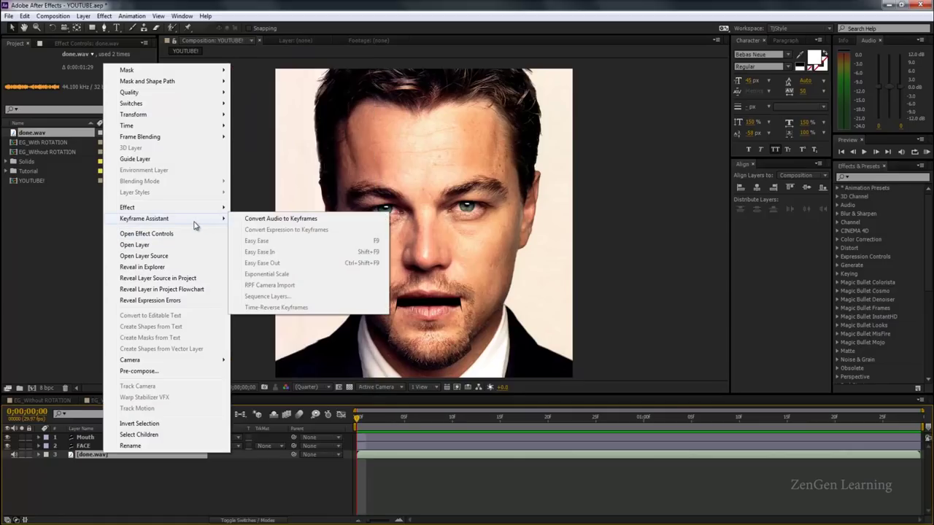
pyautogui.click(272, 219)
# - Reveal the keyframed properties of the Audio Amplitude layer and play through the composition
pyautogui.click(115, 436)
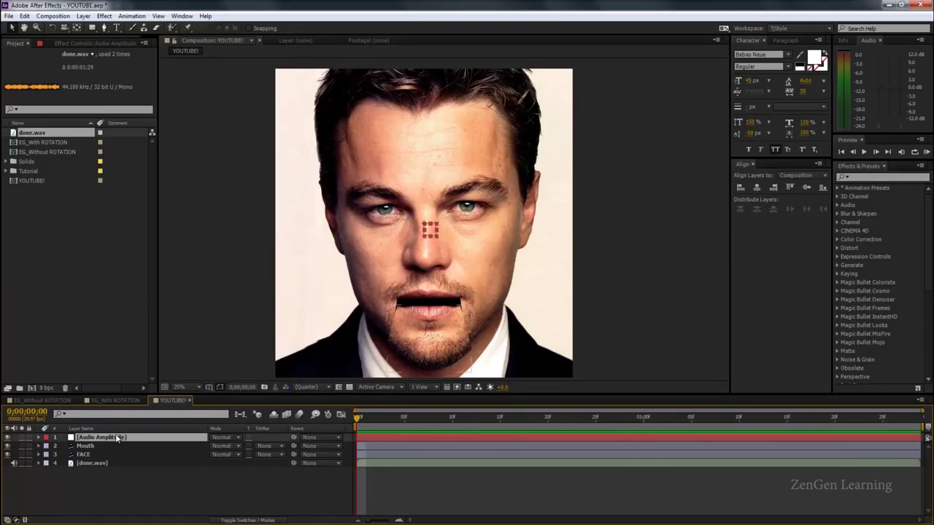
pyautogui.press('u')
pyautogui.moveTo(362, 418); pyautogui.dragTo(440, 433)
pyautogui.press('space')
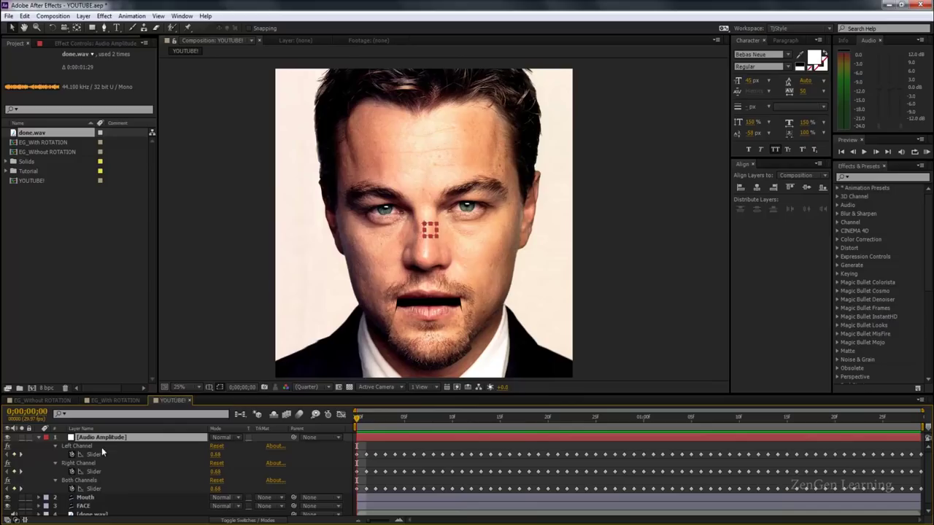
# - Mute the done.wav layer and save the project
pyautogui.scroll(-1, 58, 510)
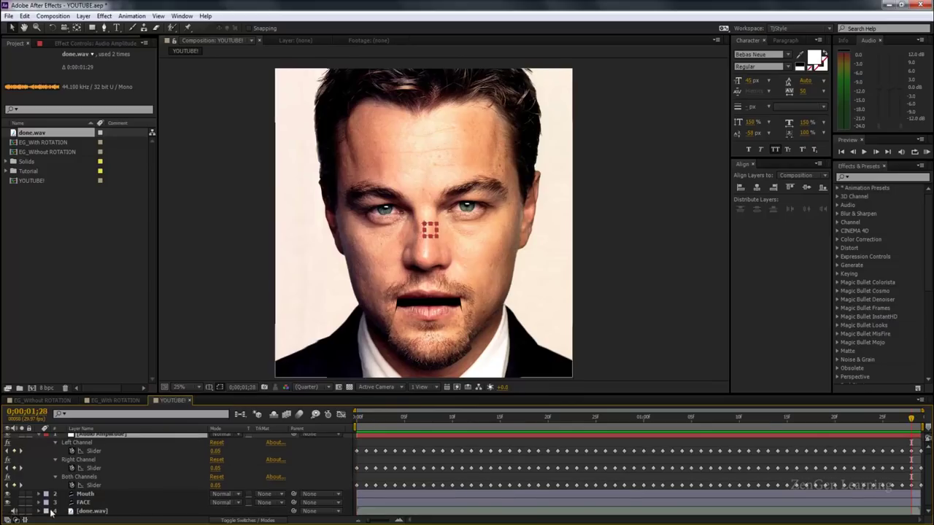
pyautogui.click(15, 512)
pyautogui.hotkey('ctrl', 's')
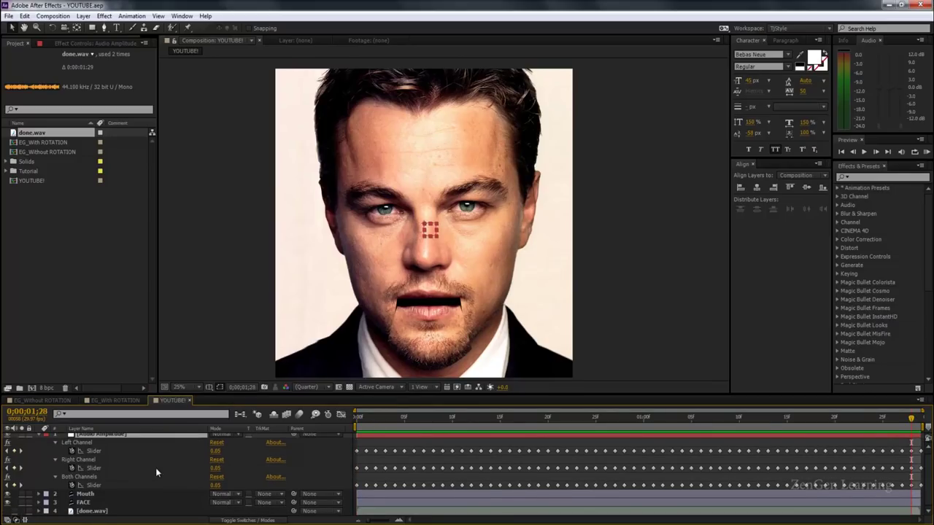
# - Delete the Left Channel and Right Channel effects from the Audio Amplitude layer and return to the first frame
pyautogui.scroll(1, 153, 467)
pyautogui.press('`')
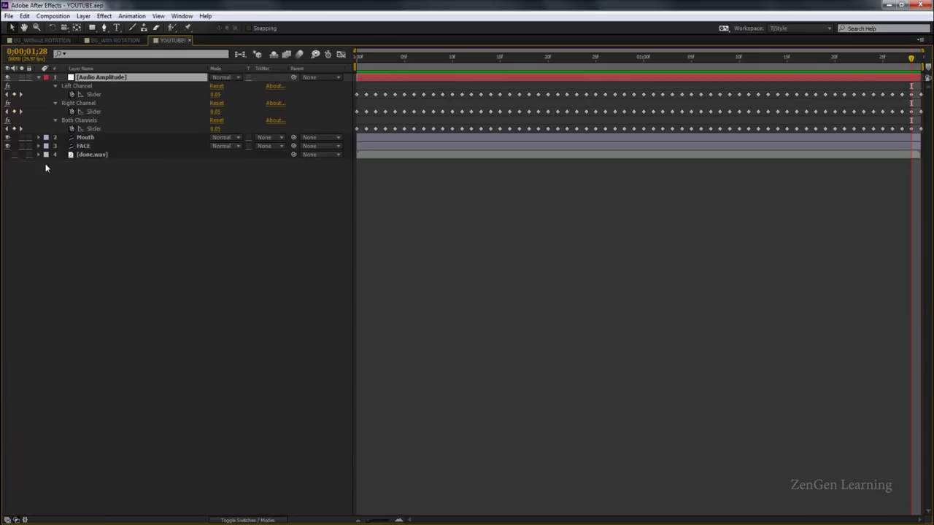
pyautogui.click(103, 85)
pyautogui.click(96, 104)
pyautogui.click(92, 121)
pyautogui.click(91, 105)
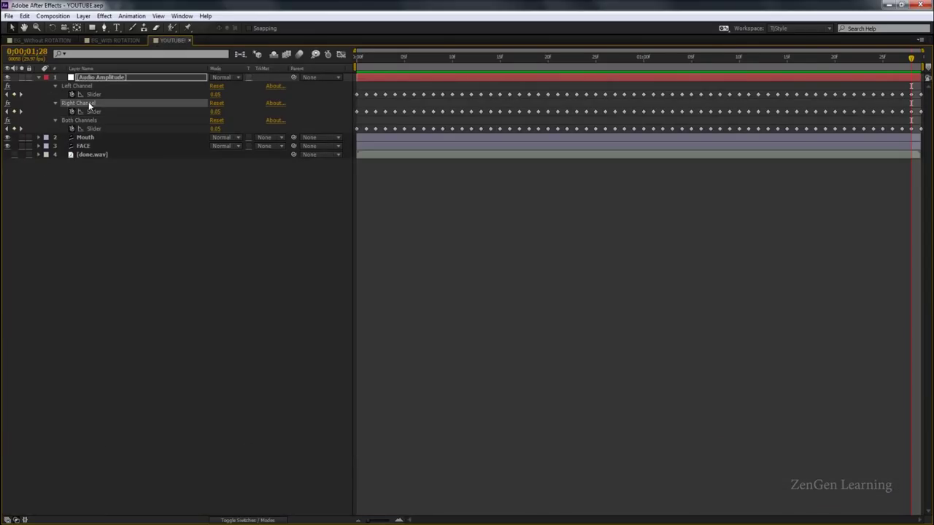
pyautogui.keyDown('ctrl'); pyautogui.click(82, 89); pyautogui.keyUp('ctrl')
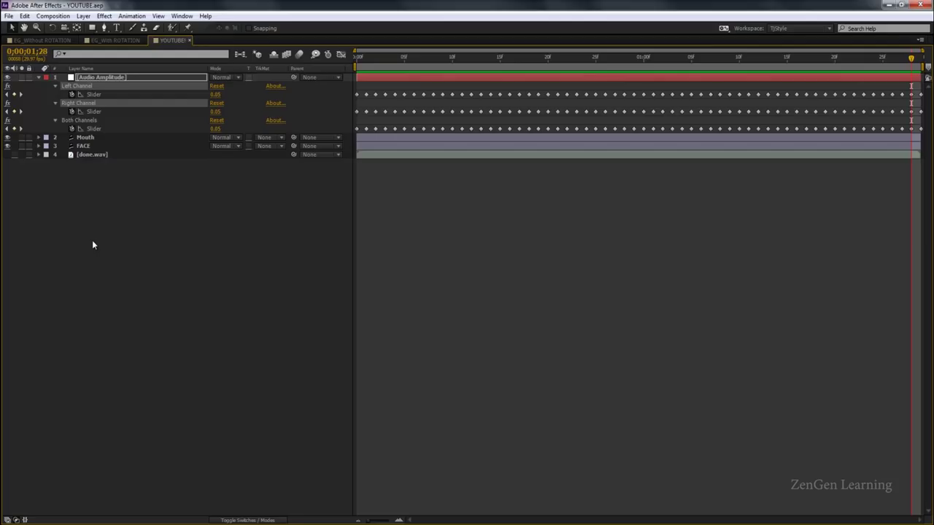
pyautogui.press('Delete')
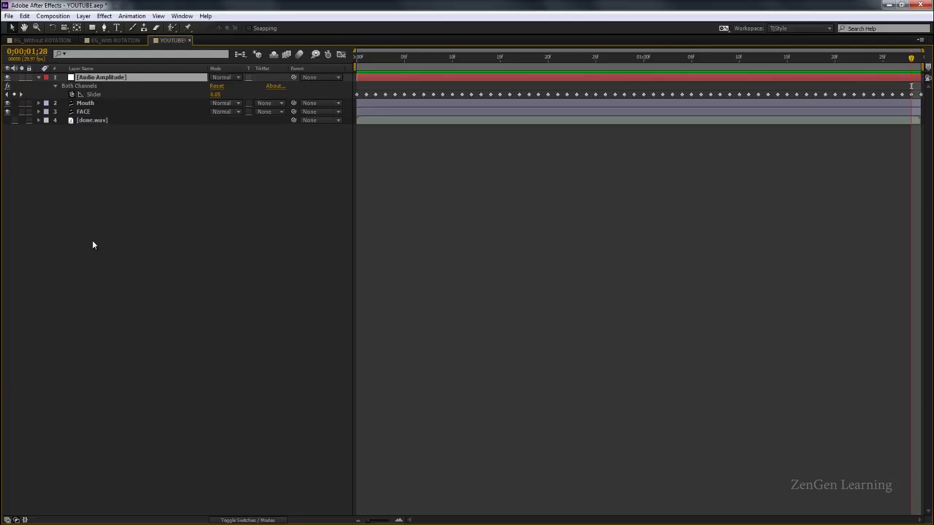
pyautogui.press('`')
pyautogui.moveTo(359, 421); pyautogui.dragTo(181, 477)
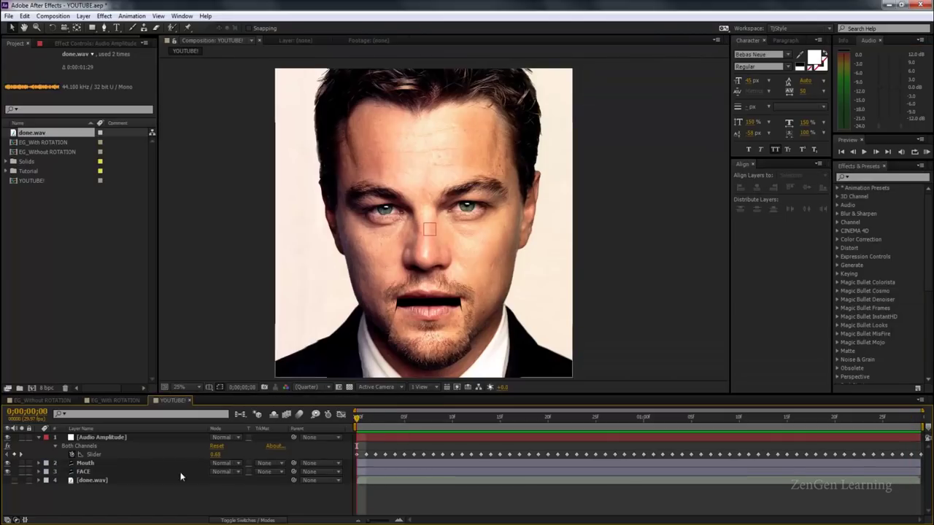
# - Add an expression to the Mouth layer's Position and link it to the Both Channels slider of Audio Amplitude
pyautogui.click(103, 462)
pyautogui.hotkey('ctrl', 's')
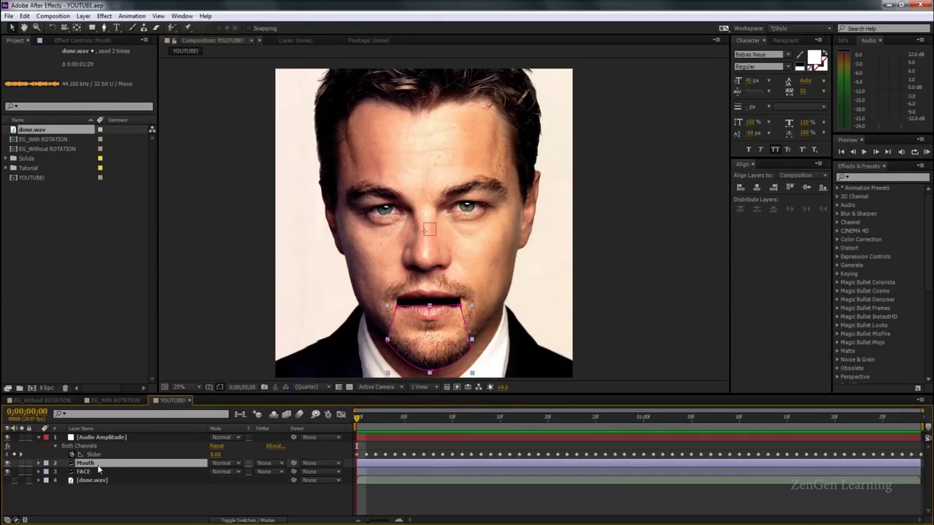
pyautogui.press('Return')
pyautogui.press('Return')
pyautogui.press('p')
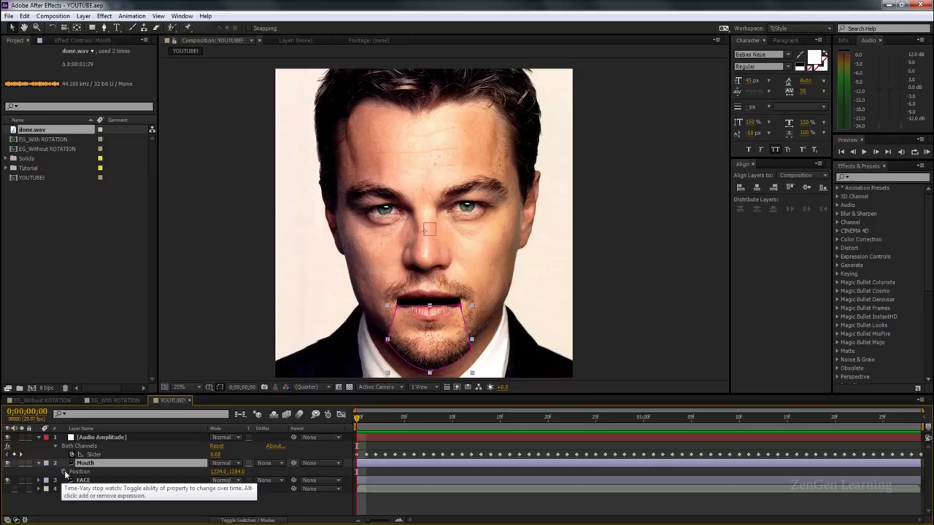
pyautogui.keyDown('alt'); pyautogui.click(64, 472); pyautogui.keyUp('alt')
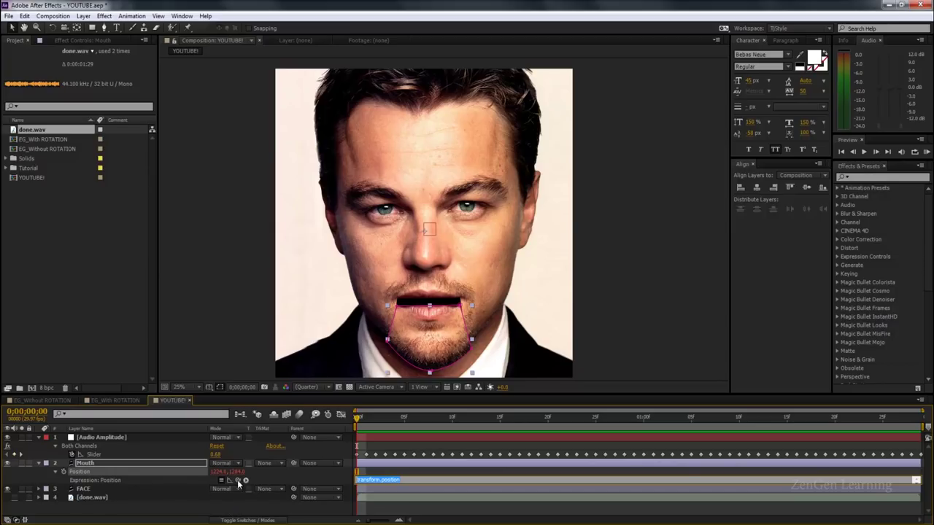
pyautogui.moveTo(239, 483); pyautogui.dragTo(106, 460)
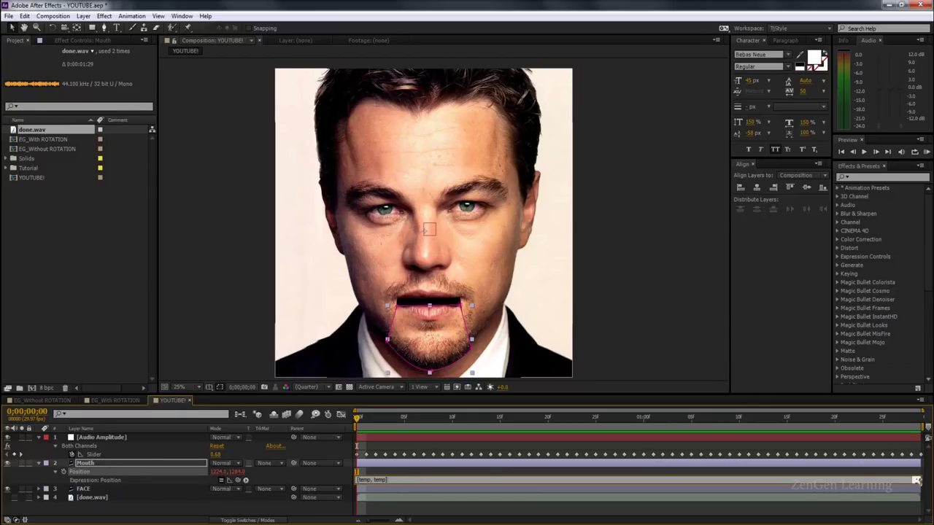
pyautogui.click(917, 482)
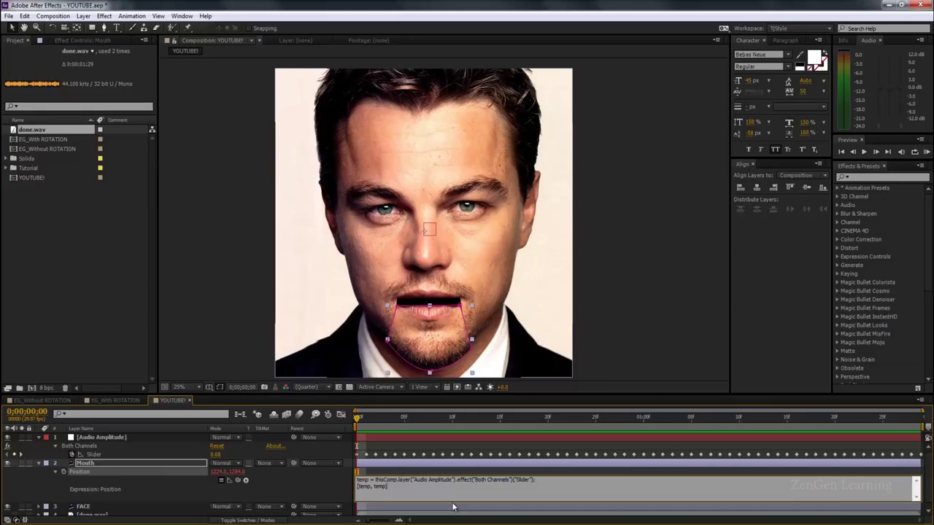
# - Examine the Position expression's temp variable definition and its [temp, temp] output line
pyautogui.moveTo(409, 490); pyautogui.dragTo(252, 465)
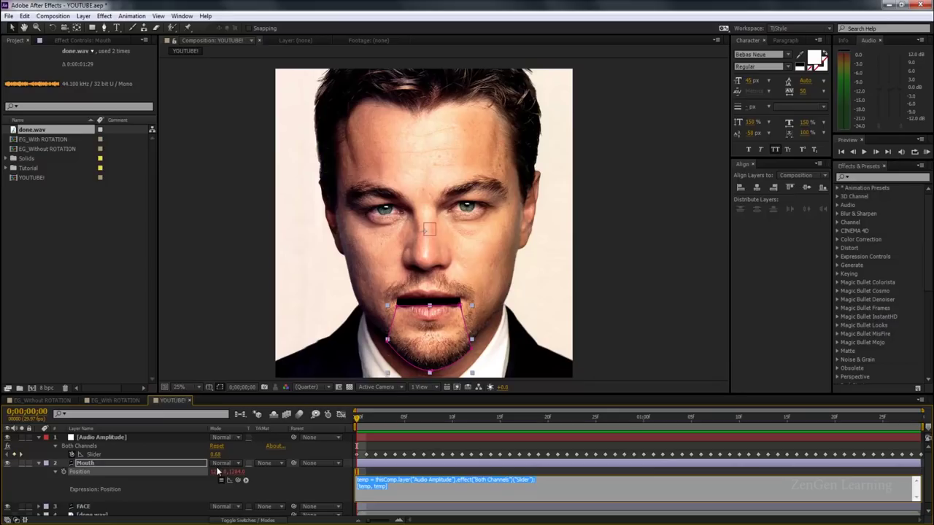
pyautogui.click(411, 488)
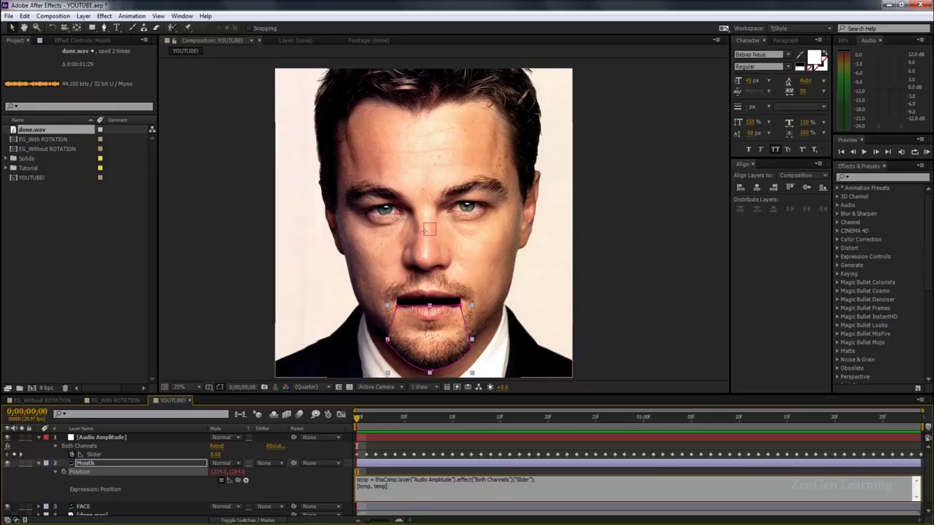
pyautogui.doubleClick(366, 480)
pyautogui.click(382, 479)
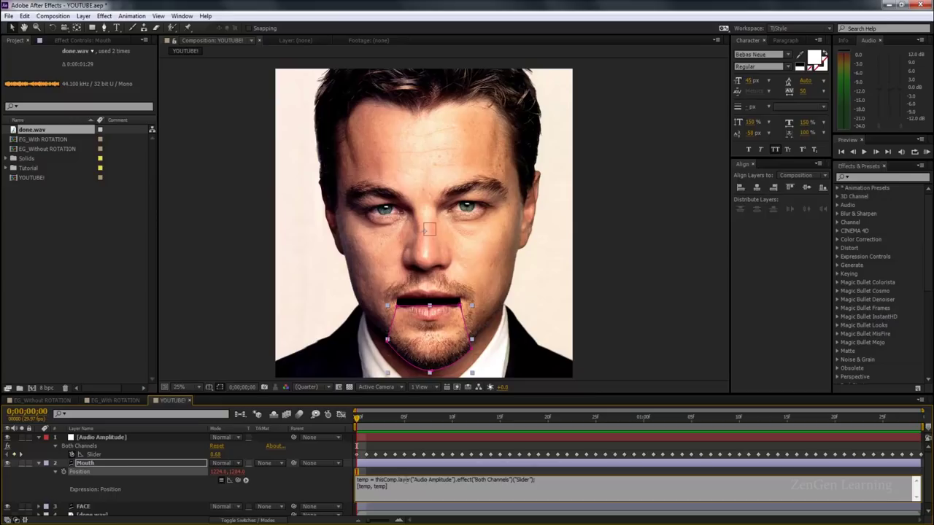
pyautogui.moveTo(411, 480); pyautogui.dragTo(471, 480)
pyautogui.moveTo(357, 487); pyautogui.dragTo(364, 487)
pyautogui.click(412, 488)
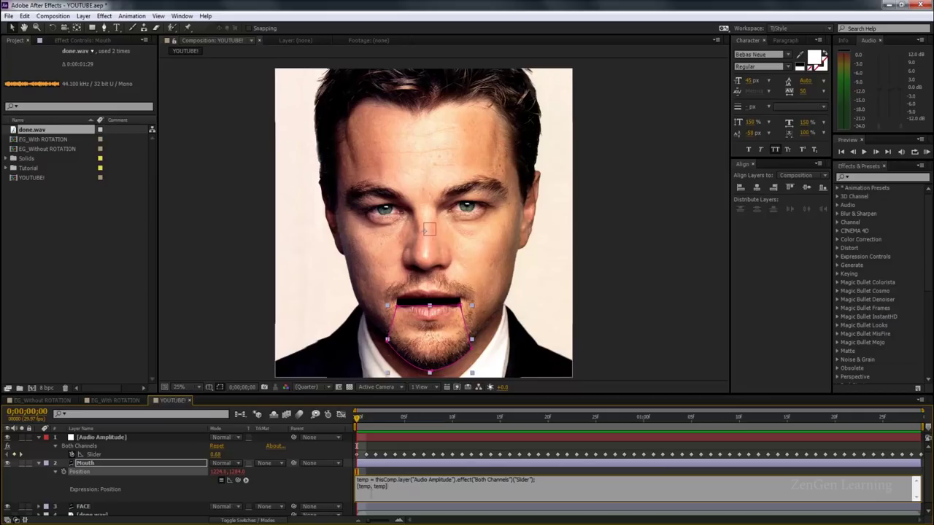
# - Change the output line of the Mouth layer's Position expression to value+[0, temp]
pyautogui.moveTo(372, 488); pyautogui.dragTo(363, 488)
pyautogui.write('0')
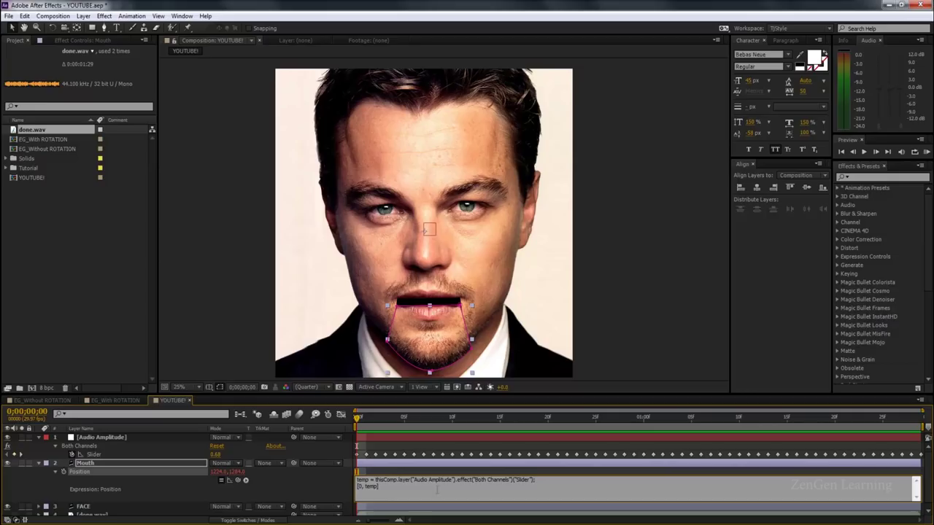
pyautogui.write('value+')
pyautogui.click(163, 449)
# - Preview the audio-driven jaw motion and collapse the Audio Amplitude layer's properties
pyautogui.press('KP_0')
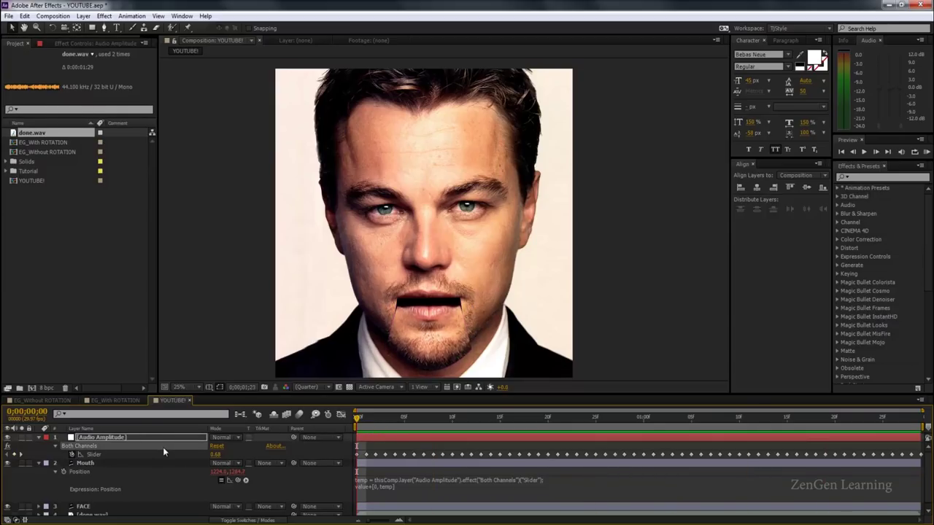
pyautogui.press('space')
pyautogui.moveTo(421, 420); pyautogui.dragTo(343, 423)
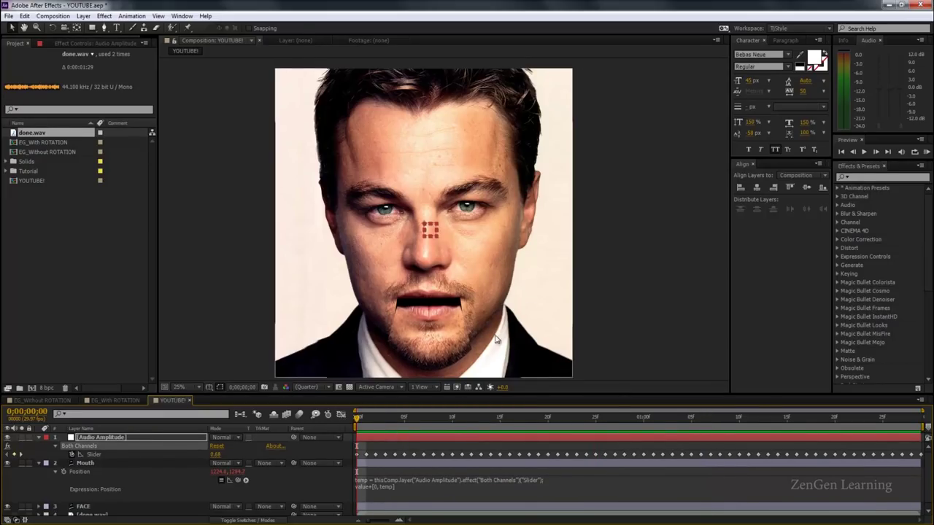
pyautogui.click(39, 438)
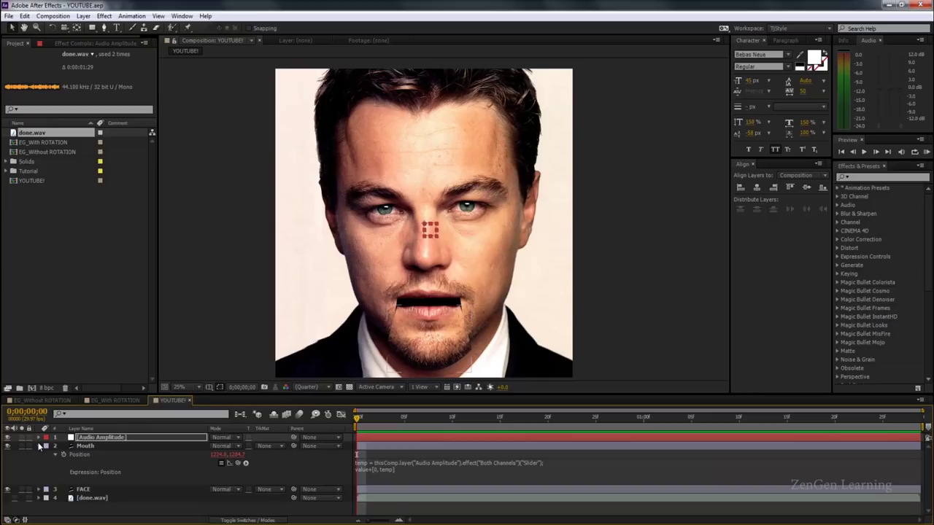
pyautogui.moveTo(377, 416); pyautogui.dragTo(364, 435)
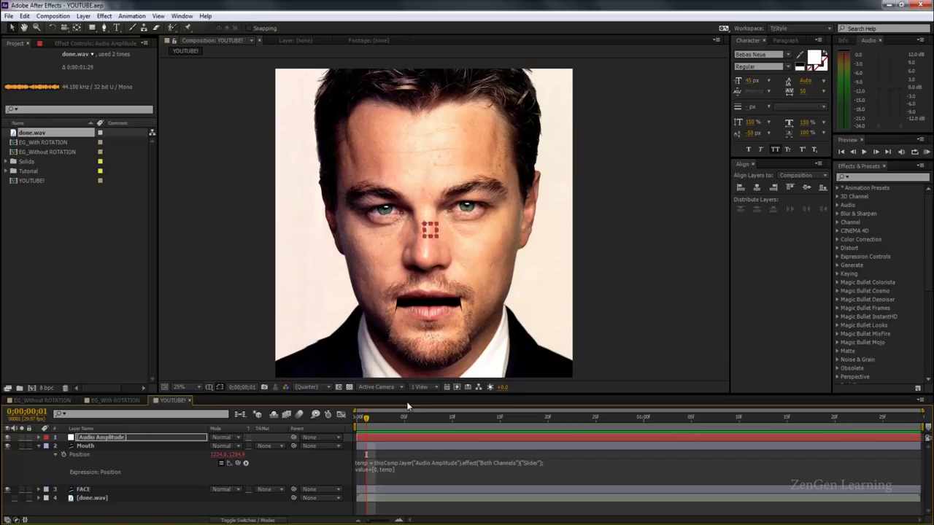
# - Check the Audio Levels property of the done.wav layer and collapse the layer again
pyautogui.click(124, 505)
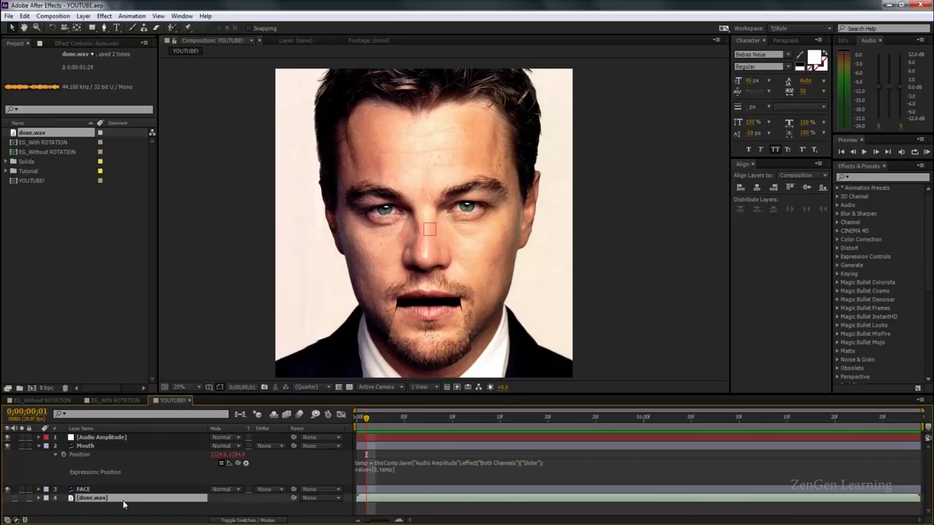
pyautogui.press('l')
pyautogui.scroll(-1, 96, 512)
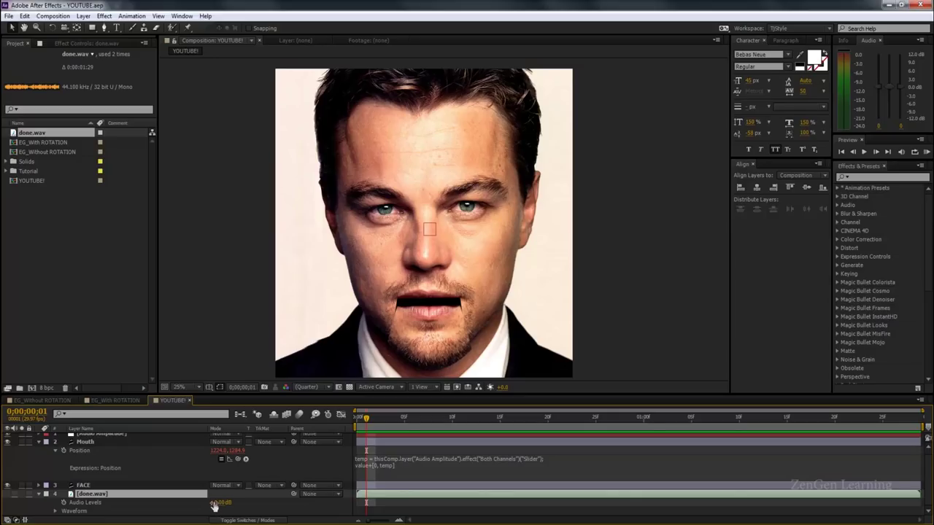
pyautogui.click(39, 495)
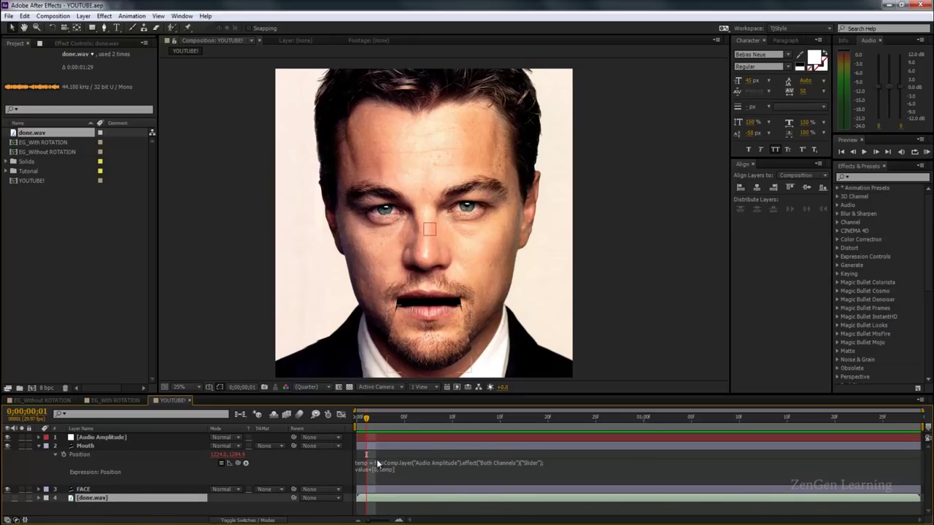
# - Change the output line of the Mouth layer's Position expression to value+[0, temp*2] and collapse the layer
pyautogui.click(585, 461)
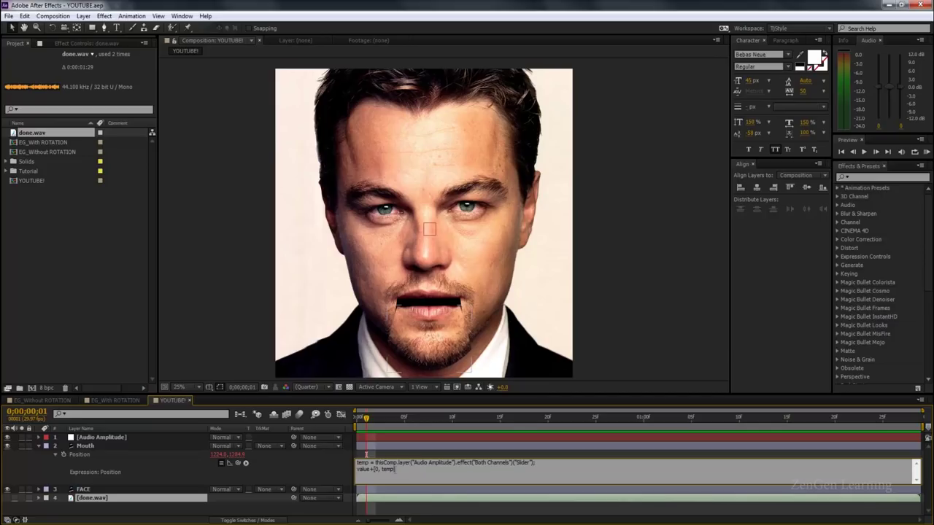
pyautogui.write('*2')
pyautogui.press('Return')
pyautogui.moveTo(357, 475); pyautogui.dragTo(416, 475)
pyautogui.click(413, 474)
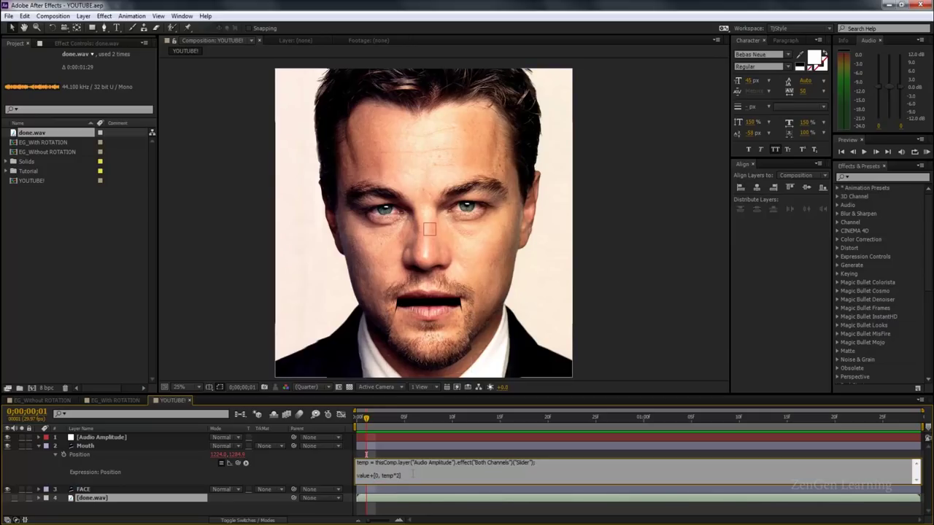
pyautogui.moveTo(410, 475); pyautogui.dragTo(395, 476)
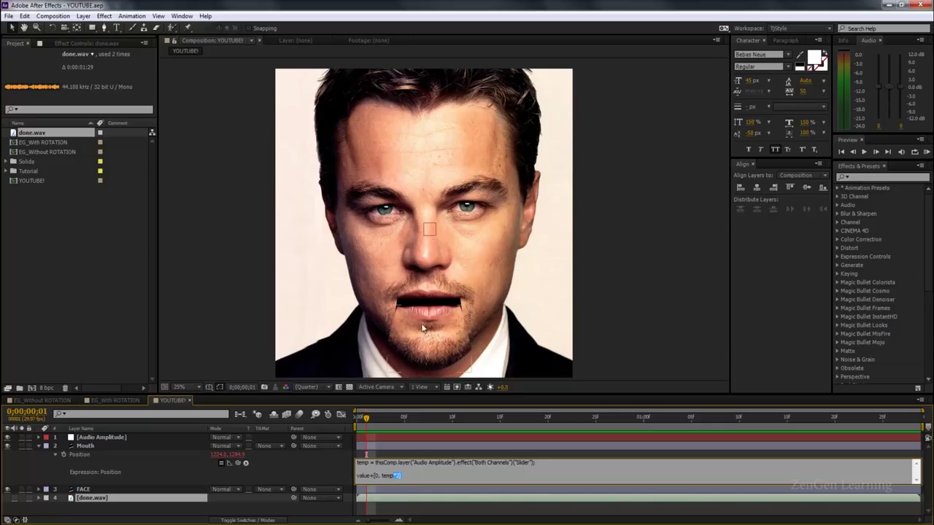
pyautogui.click(178, 475)
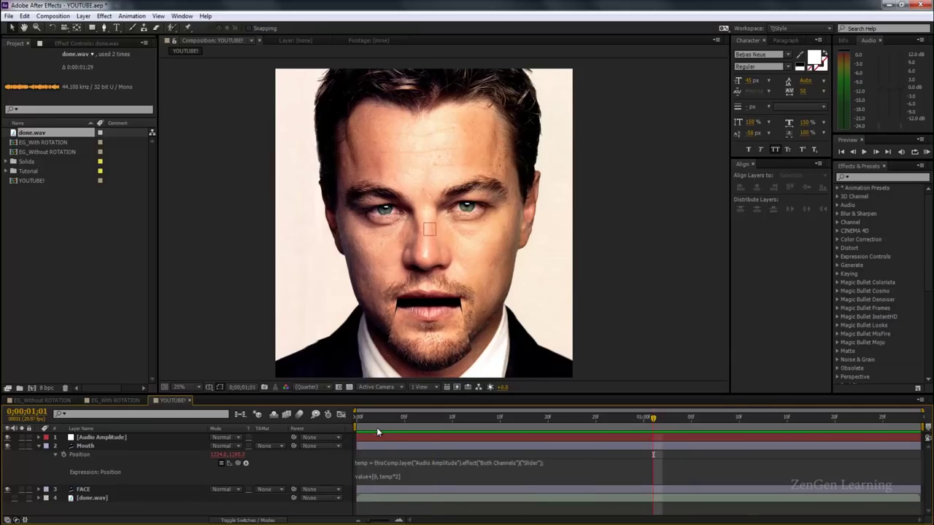
pyautogui.click(39, 446)
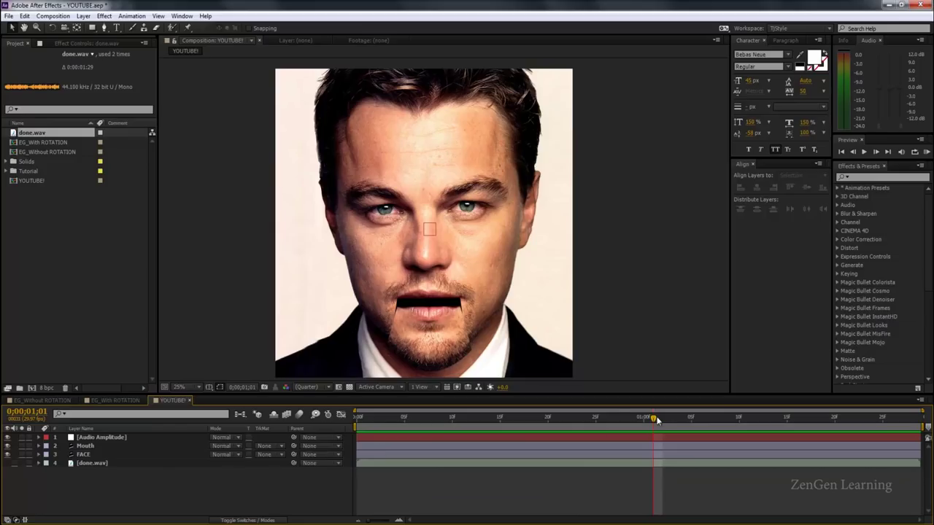
# - Scrub the animation and compare the Audio Amplitude layer's Both Channels slider keyframes with the done.wav waveform
pyautogui.moveTo(651, 419); pyautogui.dragTo(674, 435)
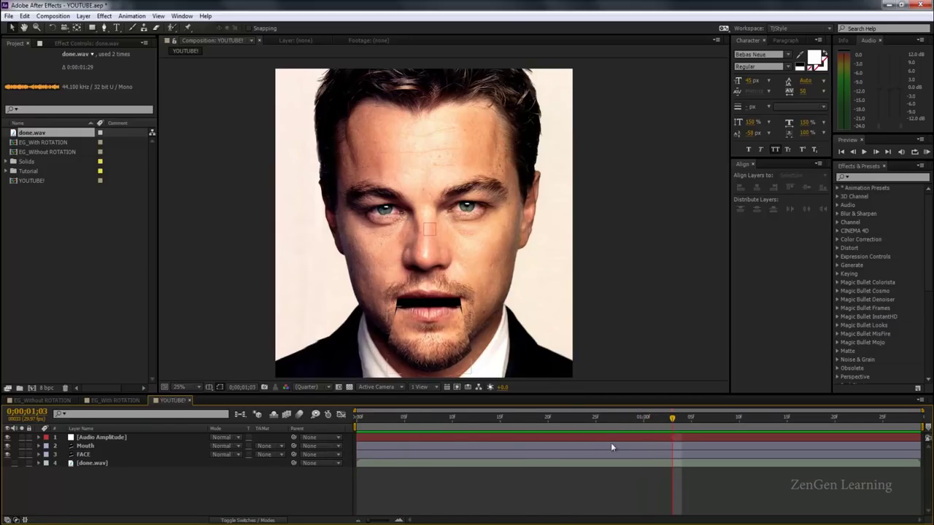
pyautogui.moveTo(405, 419); pyautogui.dragTo(337, 412)
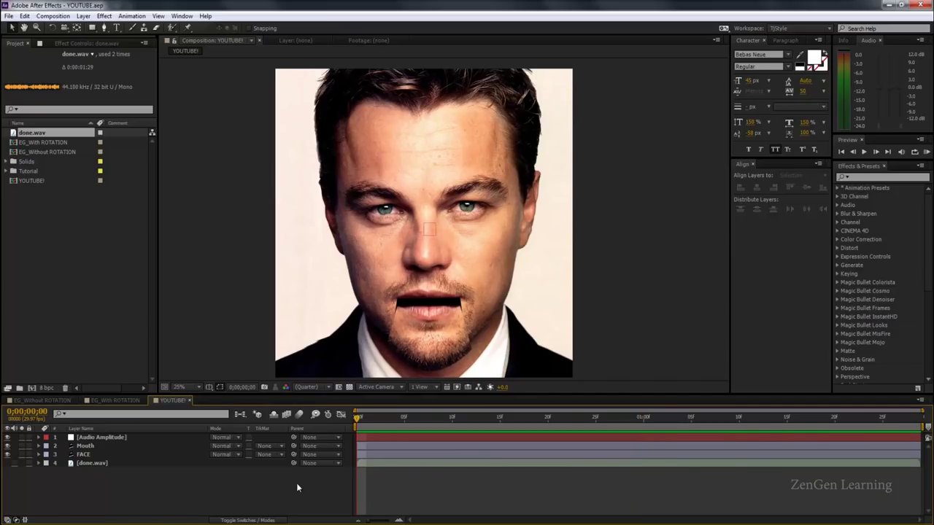
pyautogui.click(132, 437)
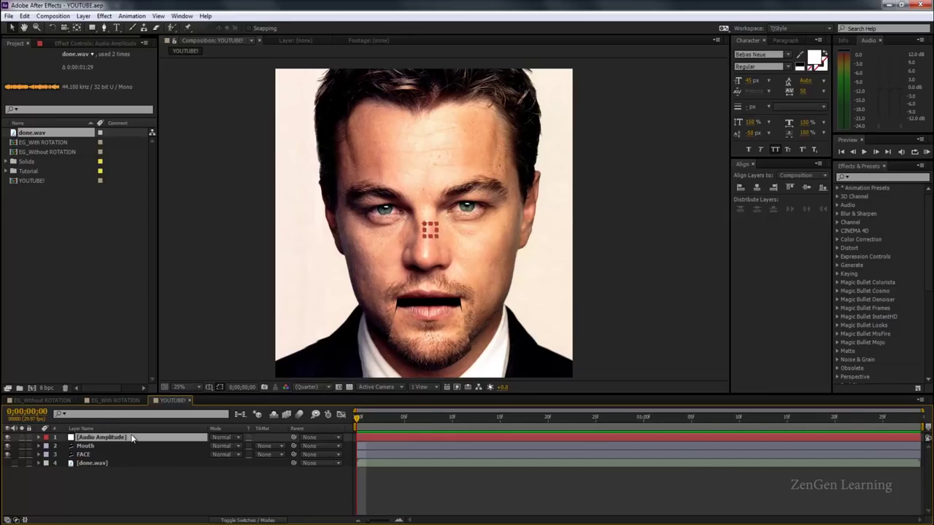
pyautogui.press('u')
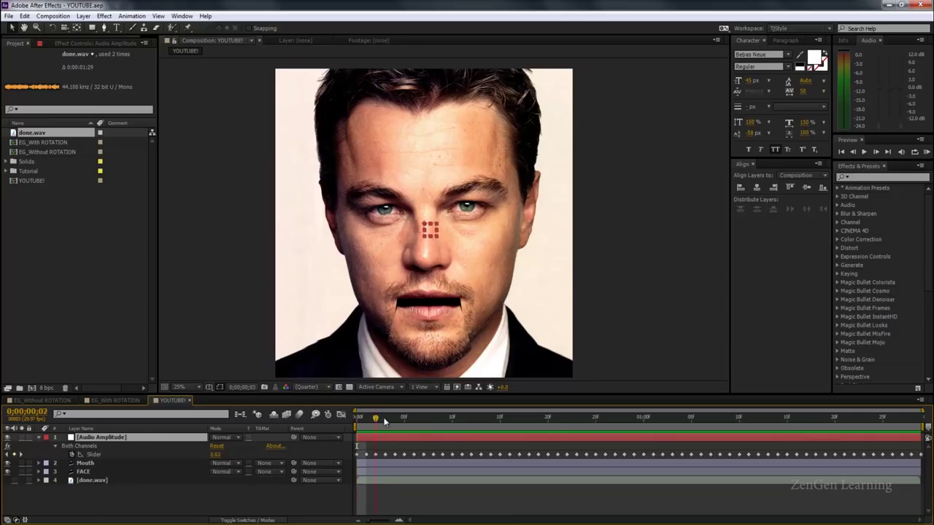
pyautogui.moveTo(381, 421); pyautogui.dragTo(395, 439)
pyautogui.click(84, 481)
pyautogui.press('l')
pyautogui.press('l')
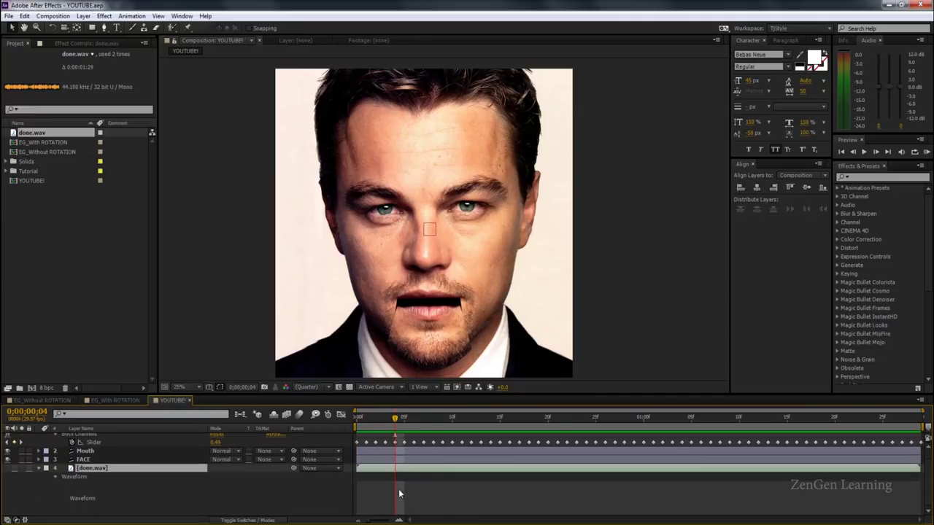
pyautogui.click(56, 477)
pyautogui.click(56, 488)
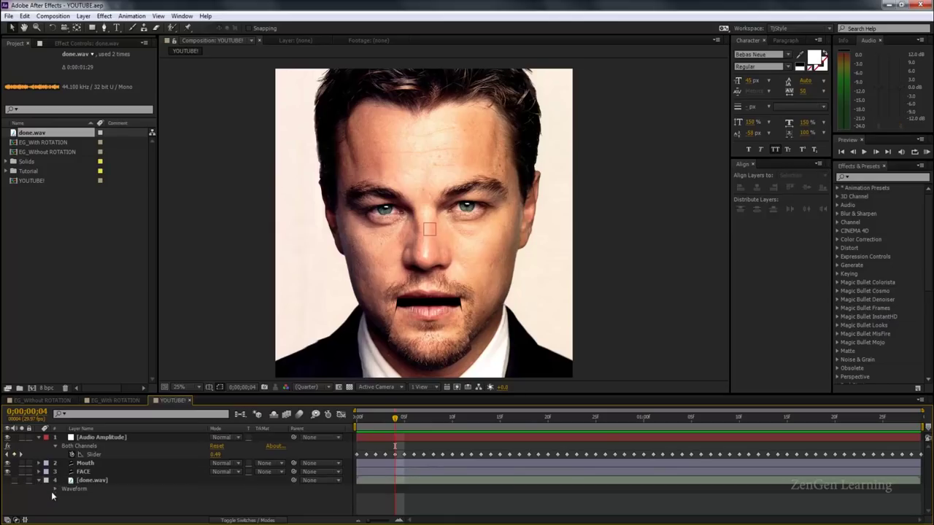
pyautogui.scroll(-1, 72, 499)
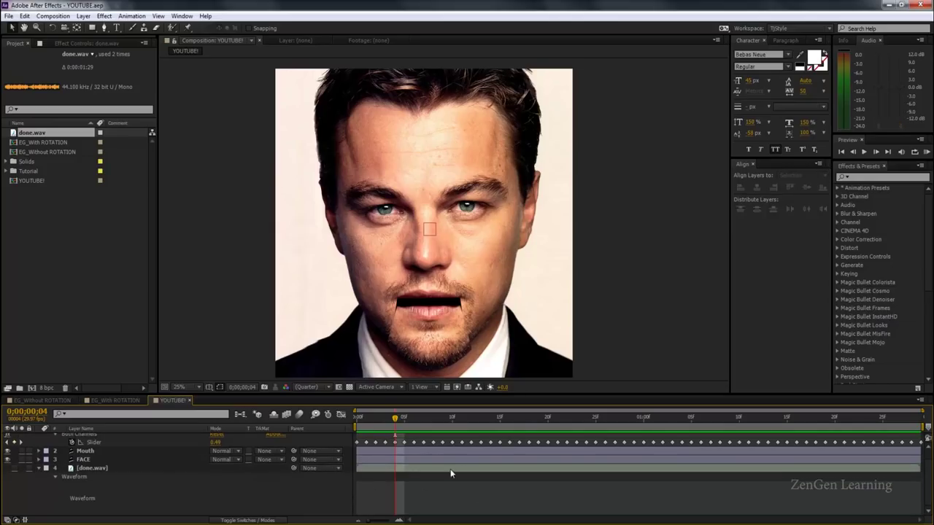
pyautogui.scroll(1, 451, 468)
# - Delete the Both Channels slider keyframes of the Audio Amplitude layer from the start up to just before 0;00;00;18
pyautogui.moveTo(395, 421); pyautogui.dragTo(349, 431)
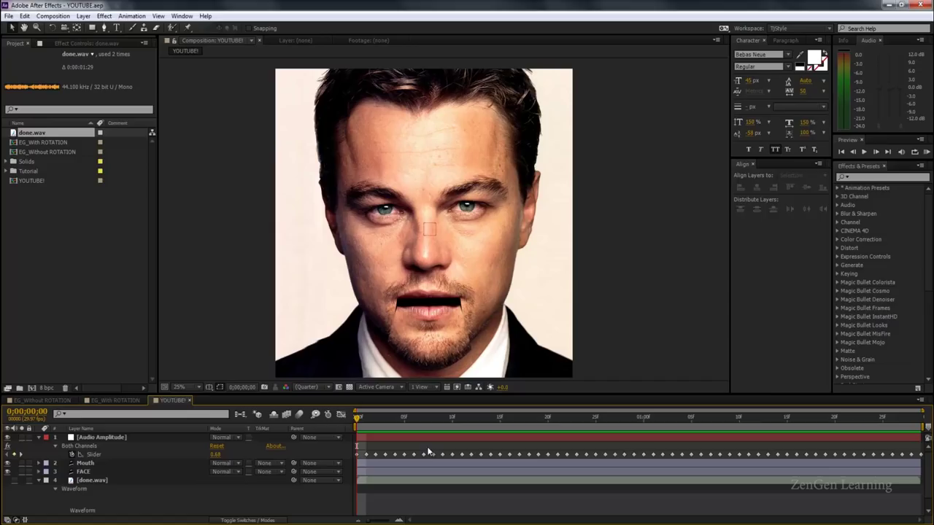
pyautogui.moveTo(429, 447); pyautogui.dragTo(350, 459)
pyautogui.press('Delete')
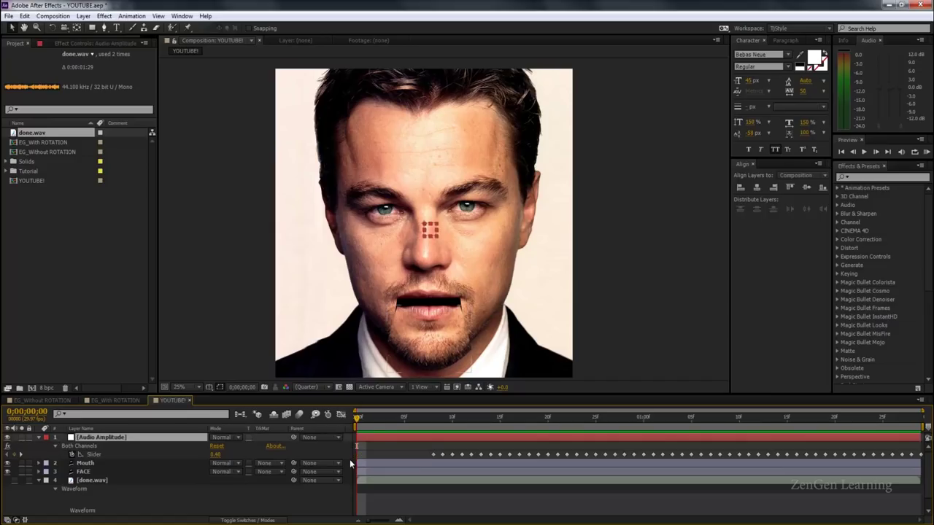
pyautogui.click(422, 424)
pyautogui.moveTo(421, 430); pyautogui.dragTo(386, 463)
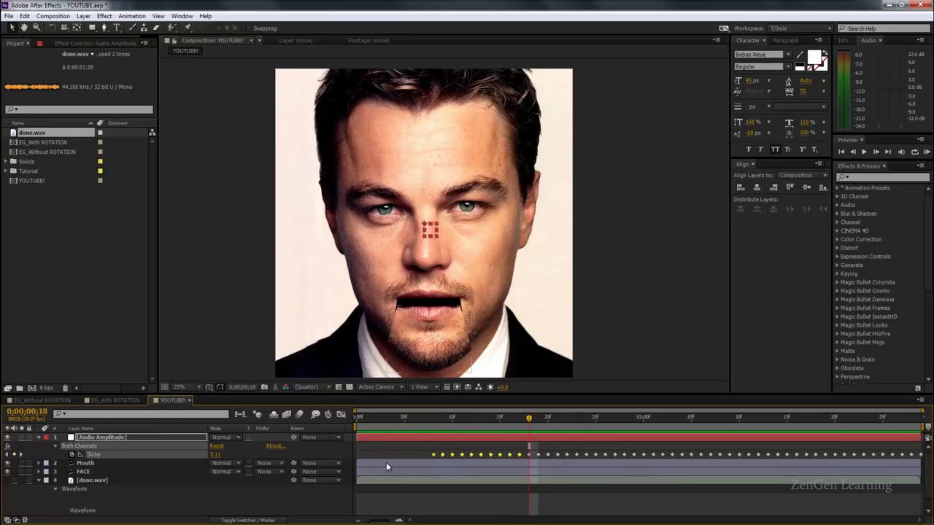
pyautogui.press('Delete')
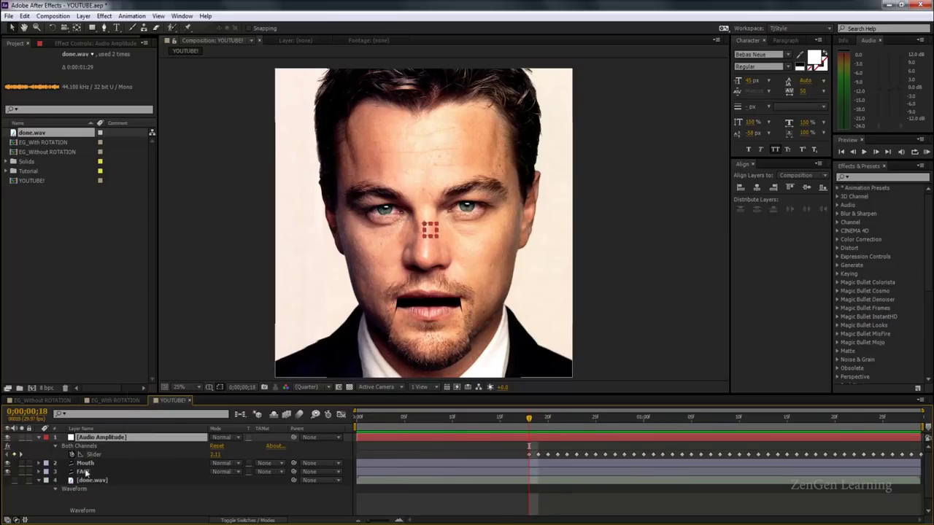
# - Move the Mouth layer up until the lips close and preview the animation
pyautogui.click(444, 339)
pyautogui.moveTo(443, 340); pyautogui.dragTo(444, 329)
pyautogui.press('KP_0')
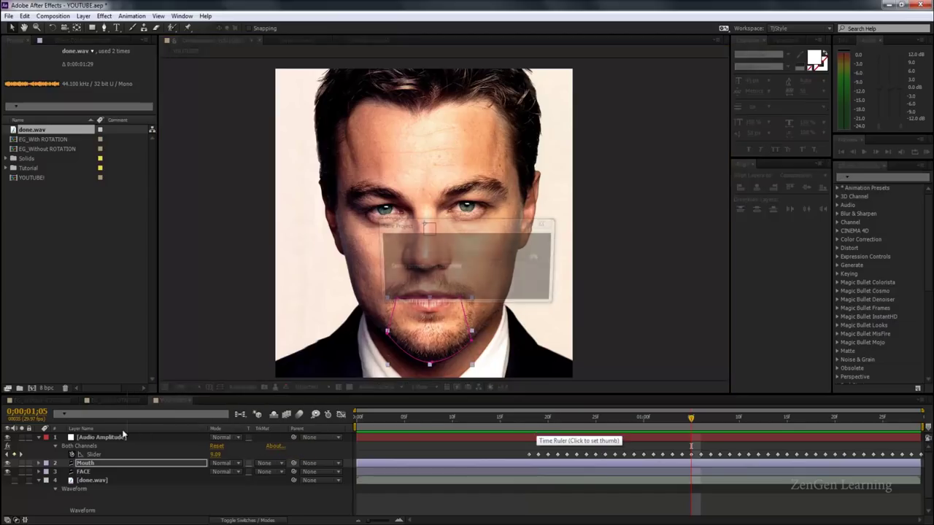
# - Scrub through the EG_With ROTATION composition to examine its jaw movement and return to the YOUTUBE! composition
pyautogui.click(113, 401)
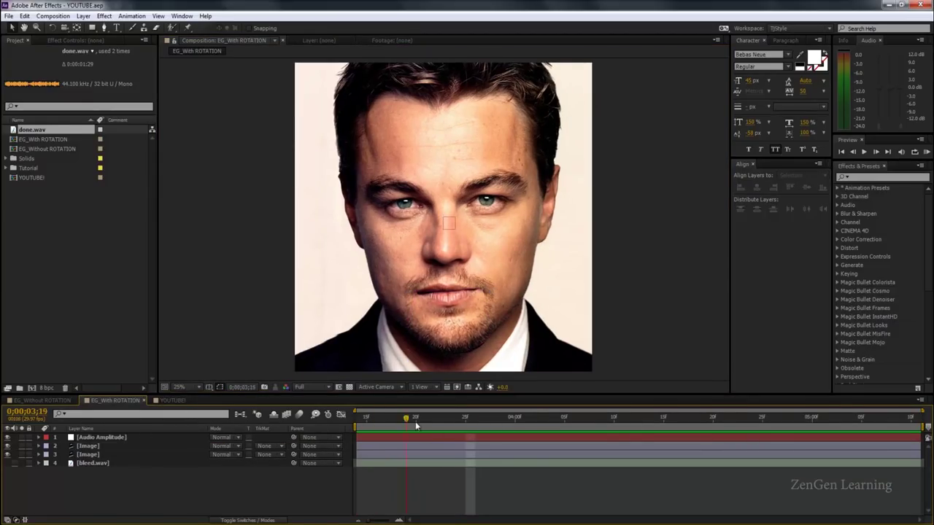
pyautogui.moveTo(804, 438); pyautogui.dragTo(675, 457)
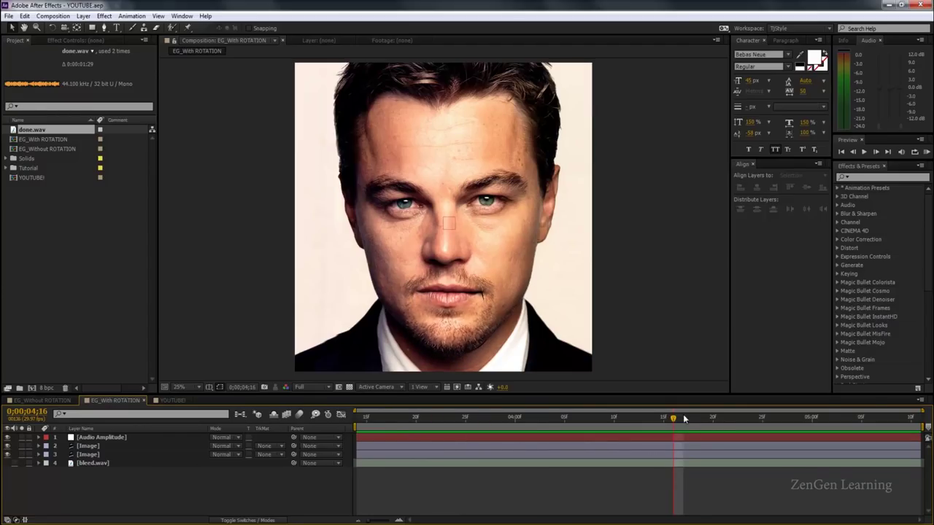
pyautogui.moveTo(690, 422); pyautogui.dragTo(716, 427)
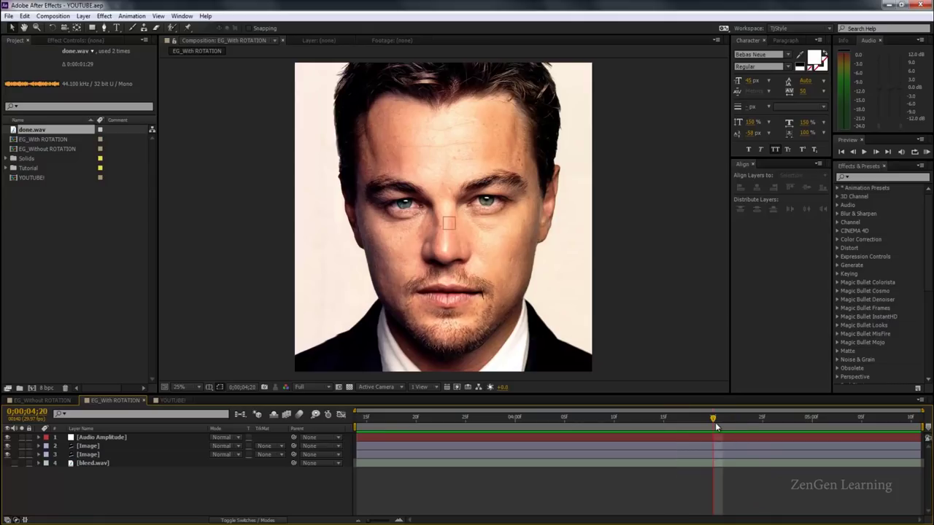
pyautogui.click(178, 402)
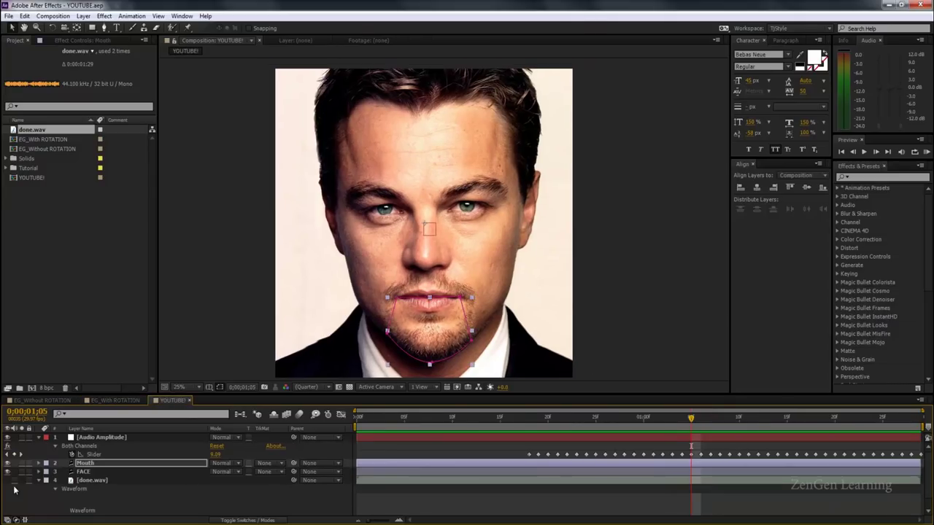
# - Collapse the done.wav layer and scrub the YOUTUBE! composition from its start to check the jaw movement
pyautogui.click(39, 481)
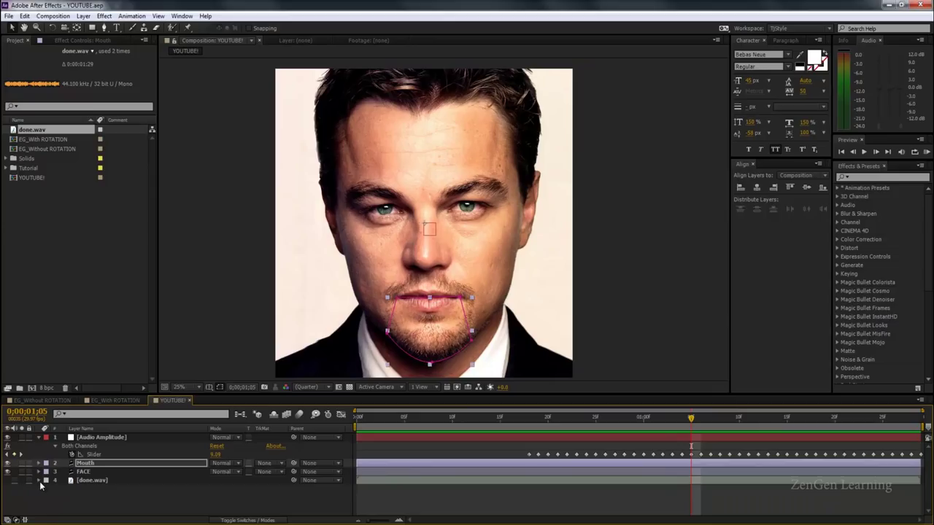
pyautogui.click(114, 504)
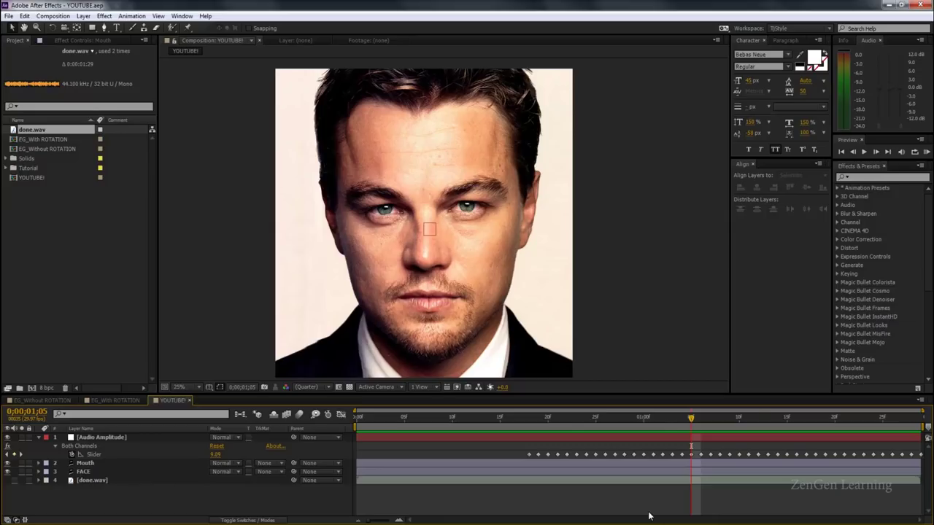
pyautogui.moveTo(693, 418); pyautogui.dragTo(324, 447)
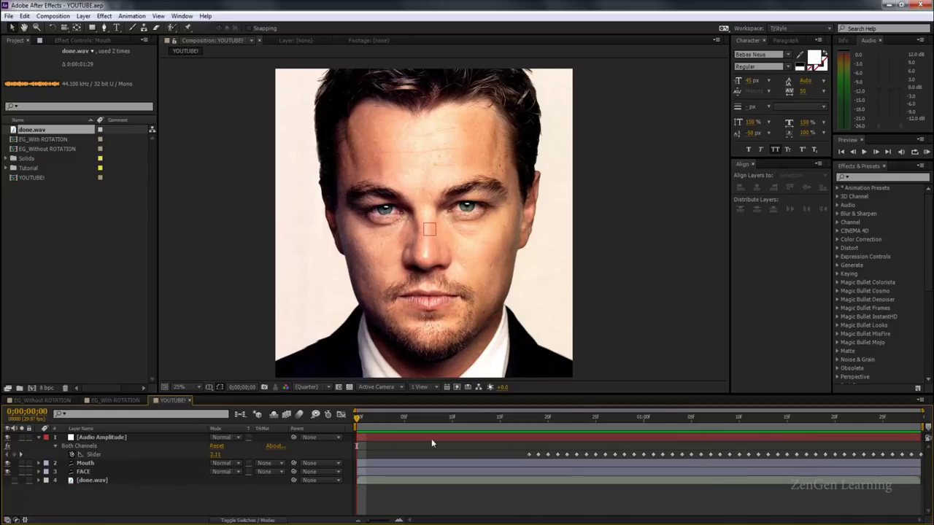
pyautogui.moveTo(370, 423); pyautogui.dragTo(571, 425)
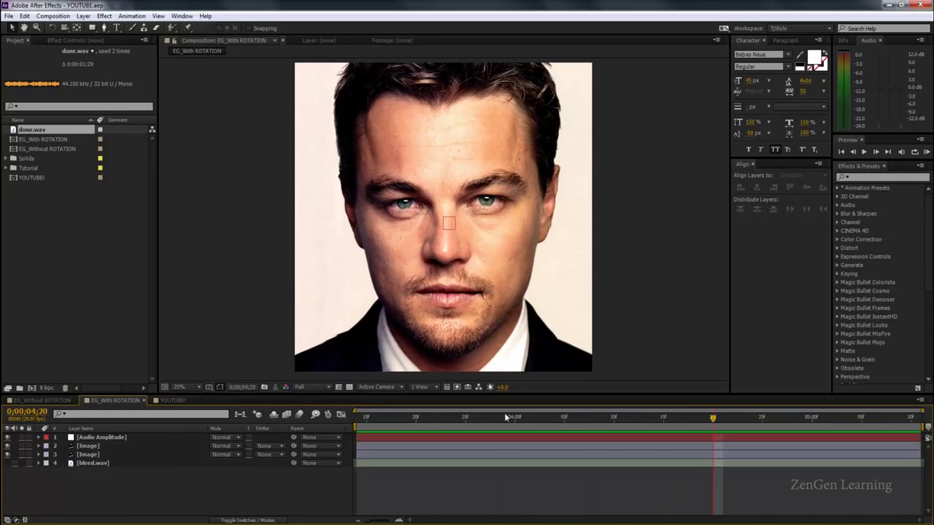
# - Play the EG_With ROTATION example from 0;00;03;14 and go back to the YOUTUBE! composition
pyautogui.moveTo(504, 417); pyautogui.dragTo(277, 433)
pyautogui.press('space')
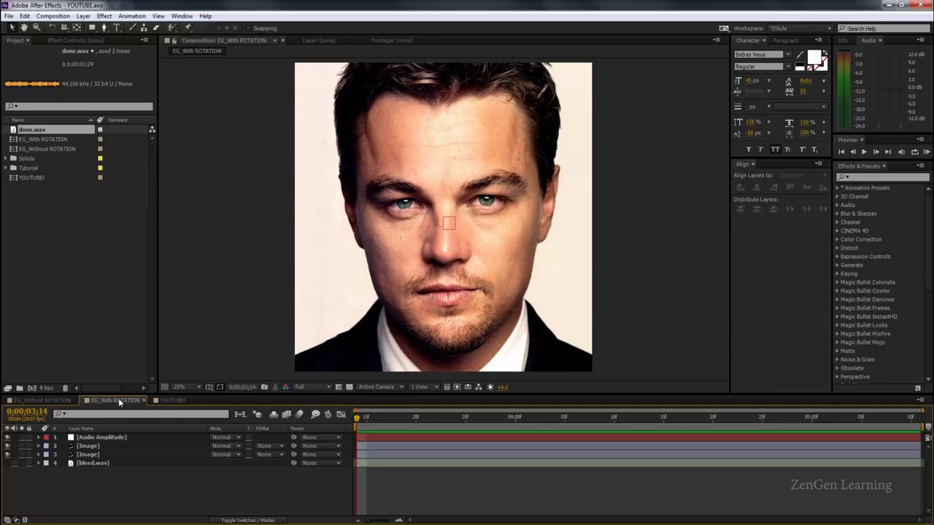
pyautogui.click(172, 402)
# - Add the expression wiggle(1,5) to the Mouth layer's Rotation and preview the result
pyautogui.click(84, 462)
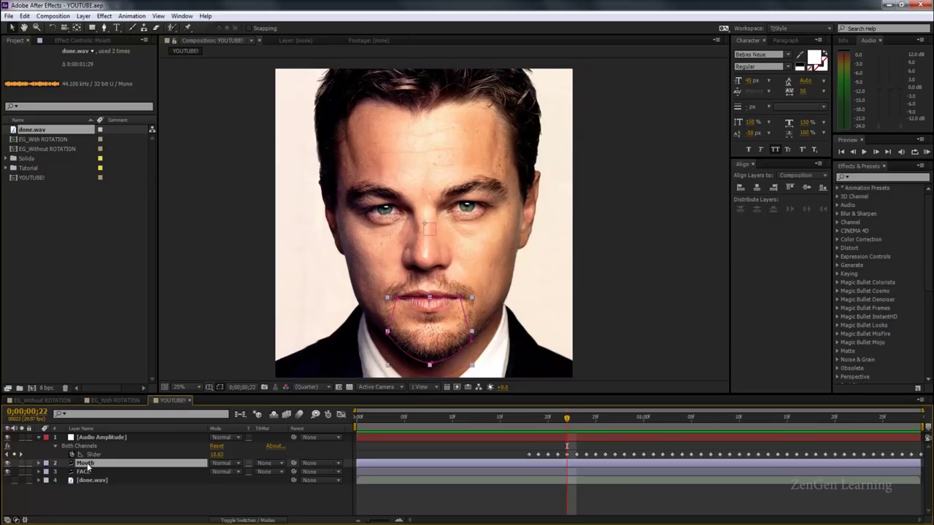
pyautogui.press('r')
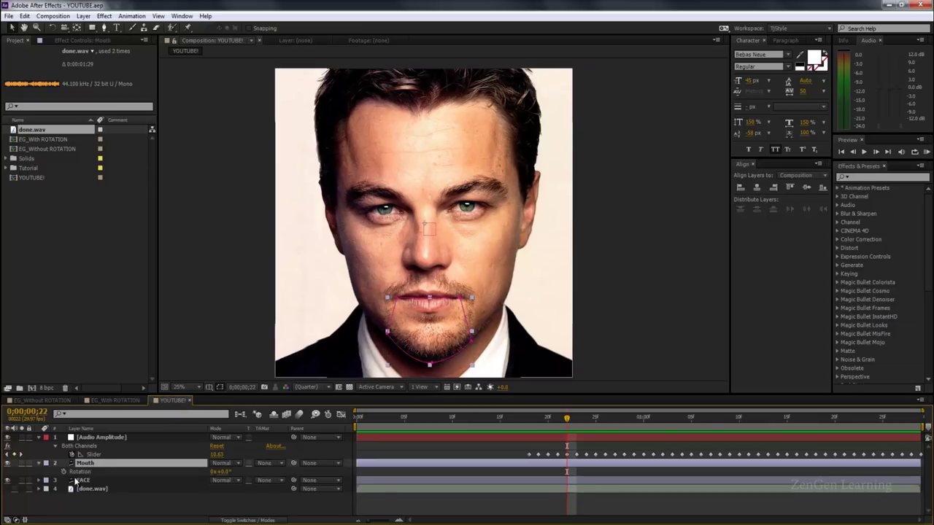
pyautogui.keyDown('alt'); pyautogui.click(65, 473); pyautogui.keyUp('alt')
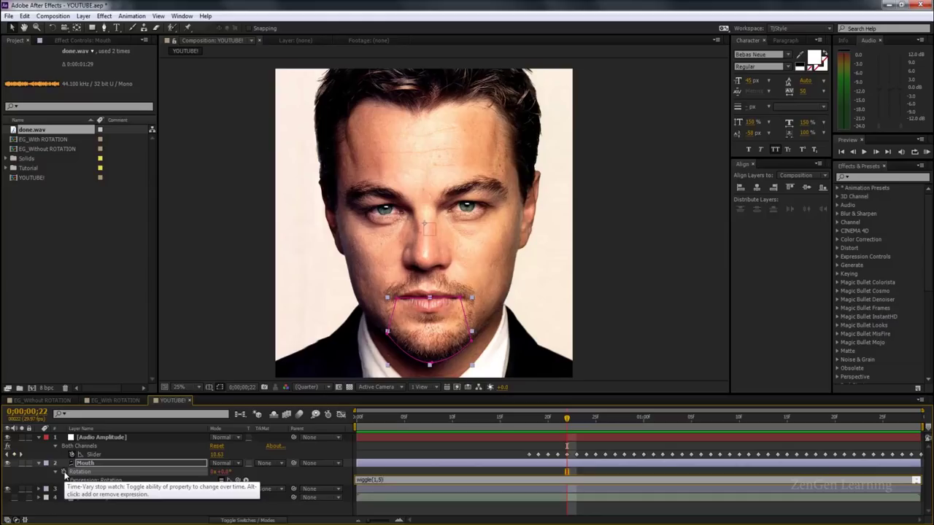
pyautogui.press('KP_Enter')
pyautogui.press('KP_0')
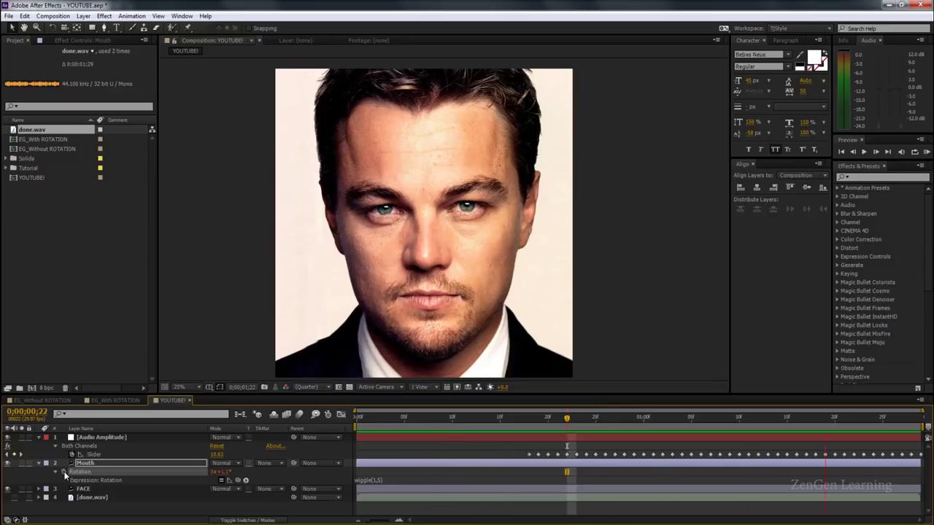
pyautogui.press('space')
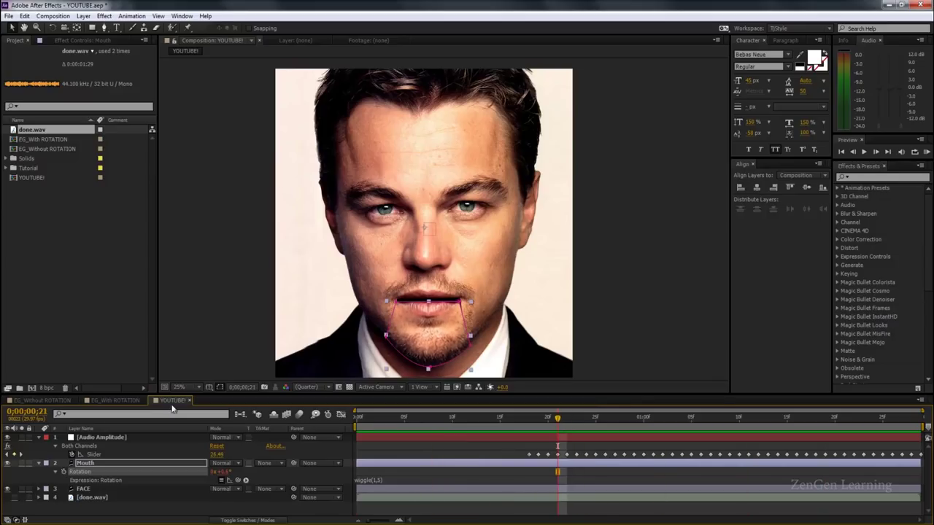
# - Check the EG_With ROTATION example again, inspect the Mouth layer's wiggle expression and scrub through its motion
pyautogui.click(116, 401)
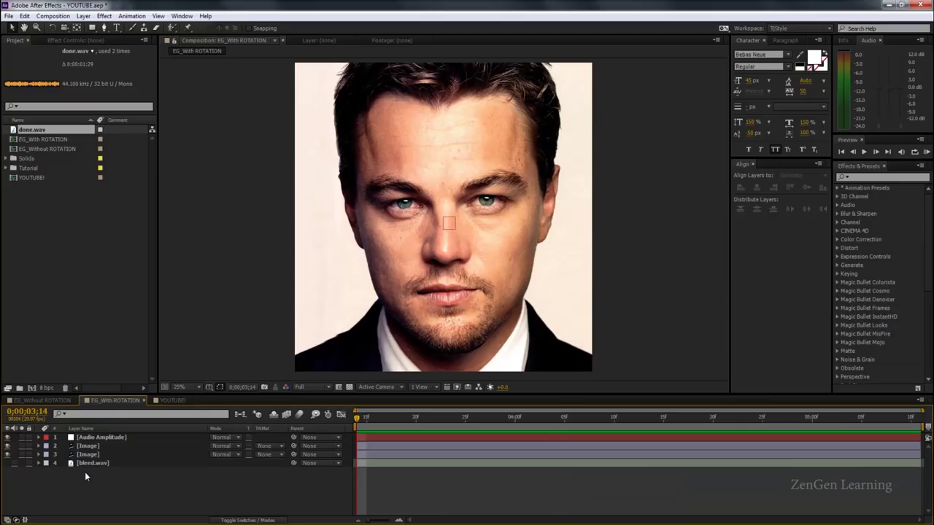
pyautogui.click(172, 400)
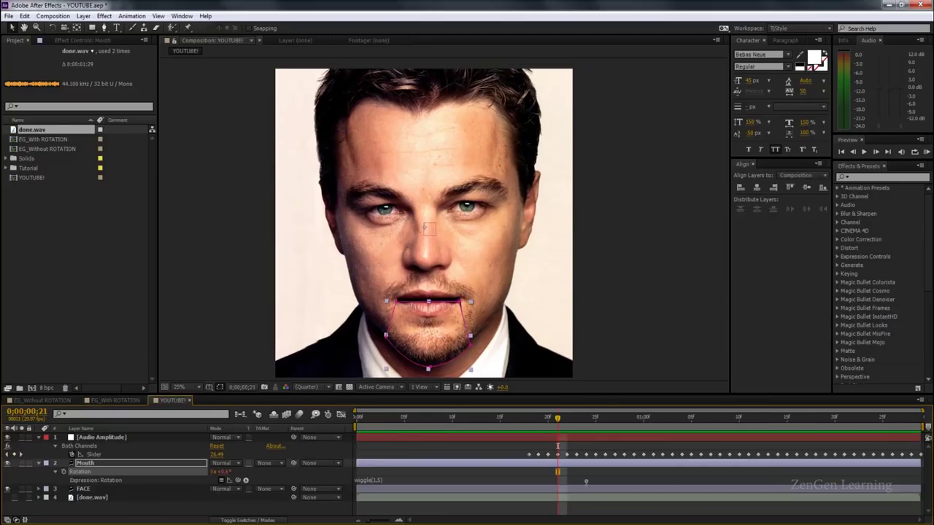
pyautogui.click(403, 481)
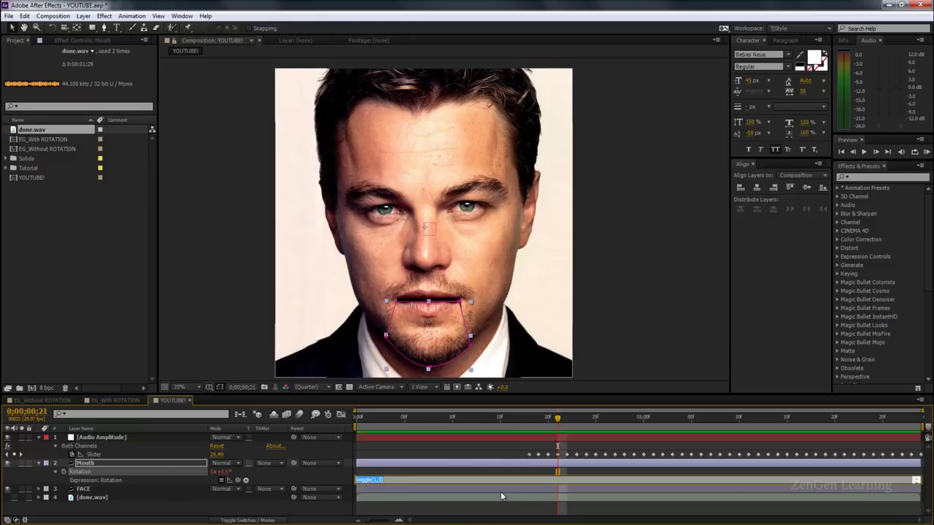
pyautogui.click(434, 513)
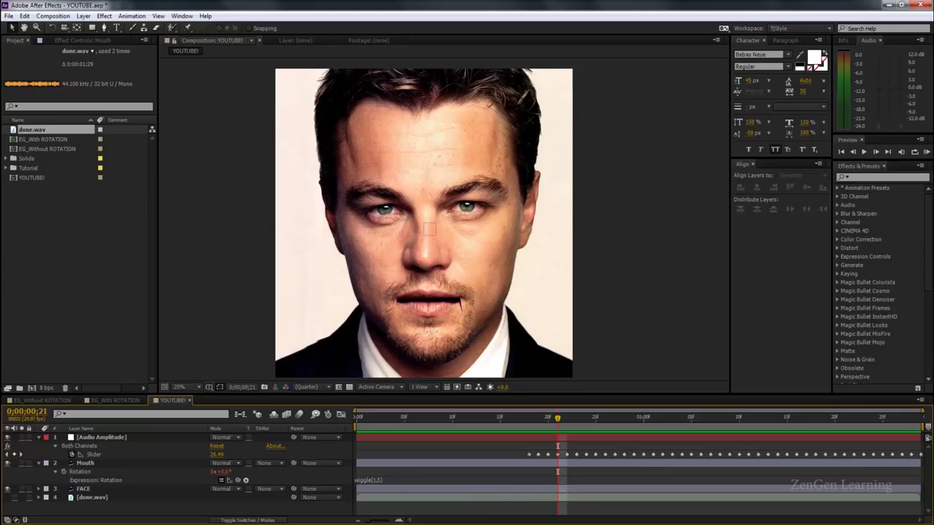
pyautogui.moveTo(555, 423); pyautogui.dragTo(534, 421)
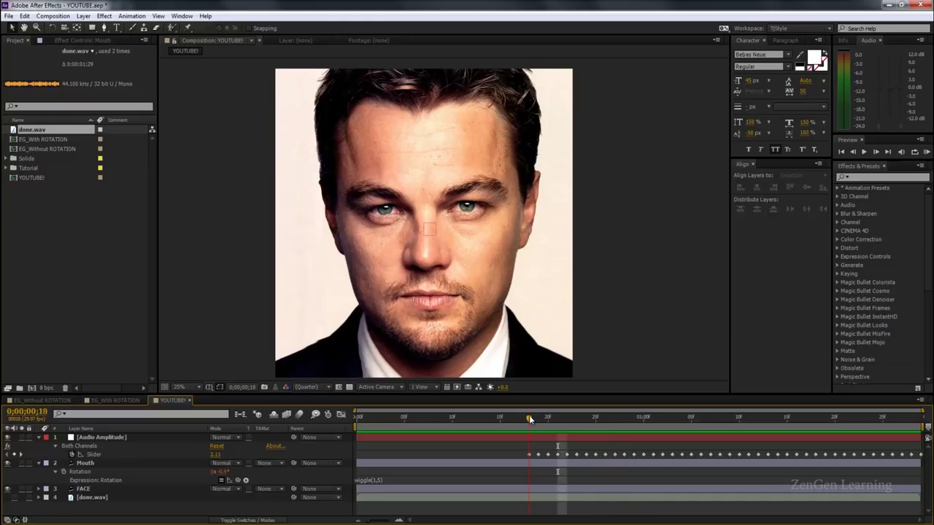